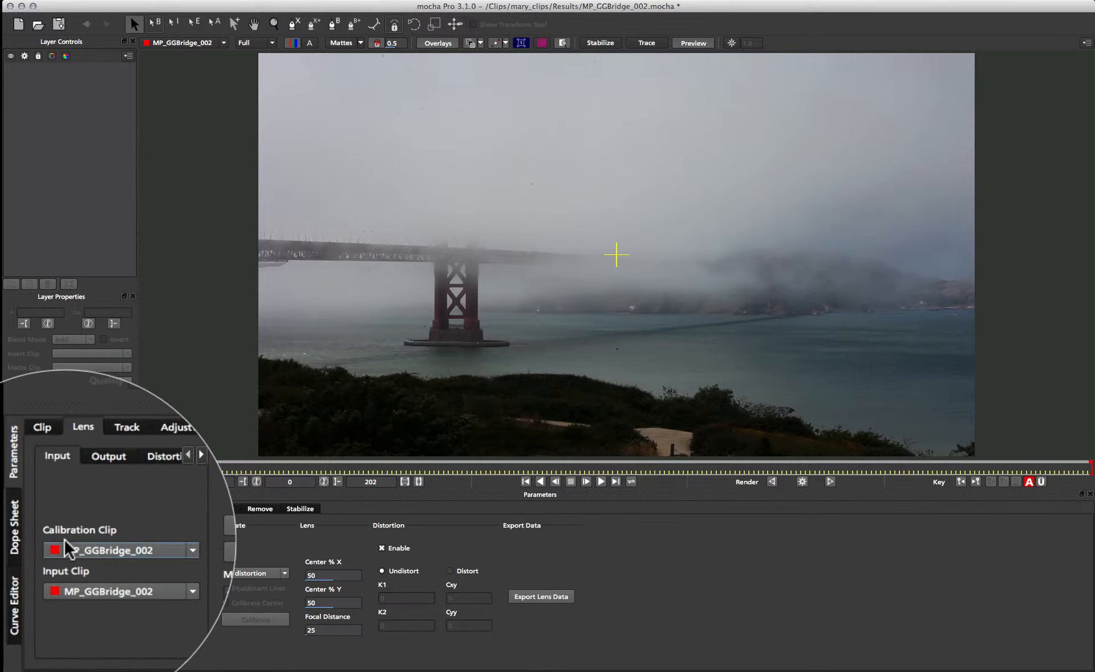
- Import MVI_1353_50mm_03.MOV from the lens_test_clips folder as the calibration clip, keeping the default import options
left_click(142, 547)
left_click(150, 518)
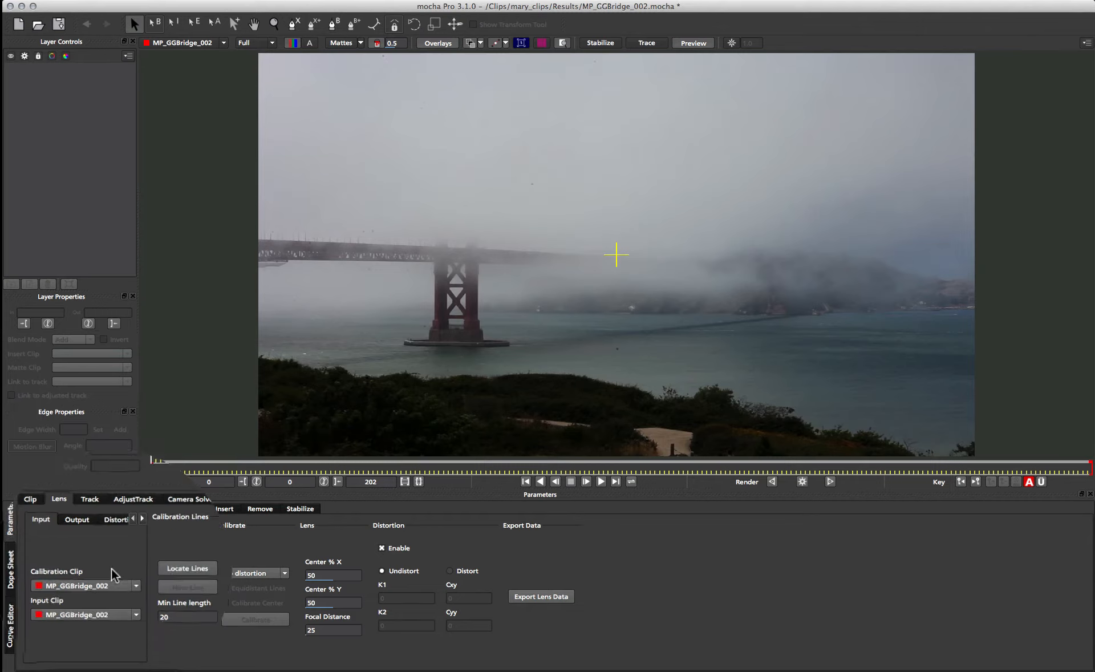
left_click(121, 592)
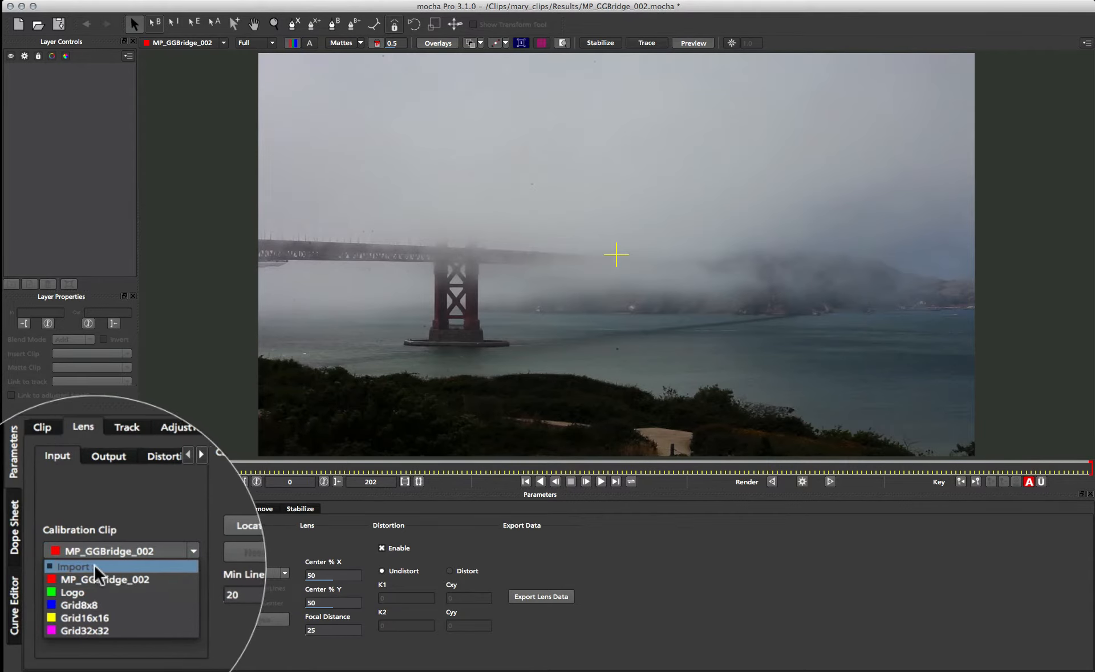
left_click(92, 603)
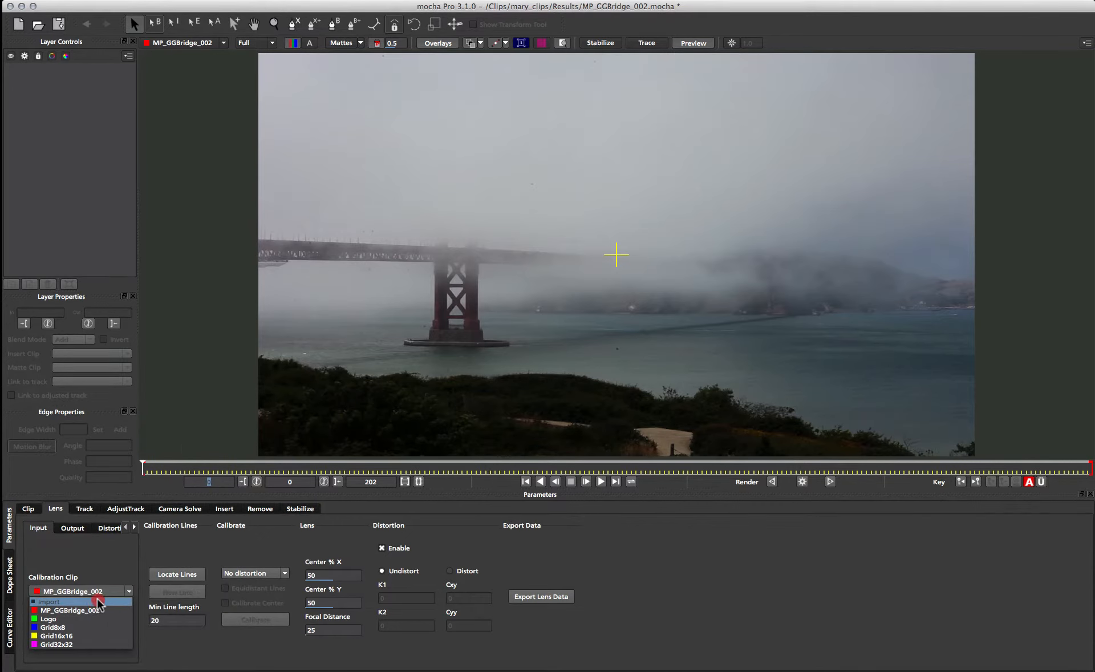
left_click(56, 602)
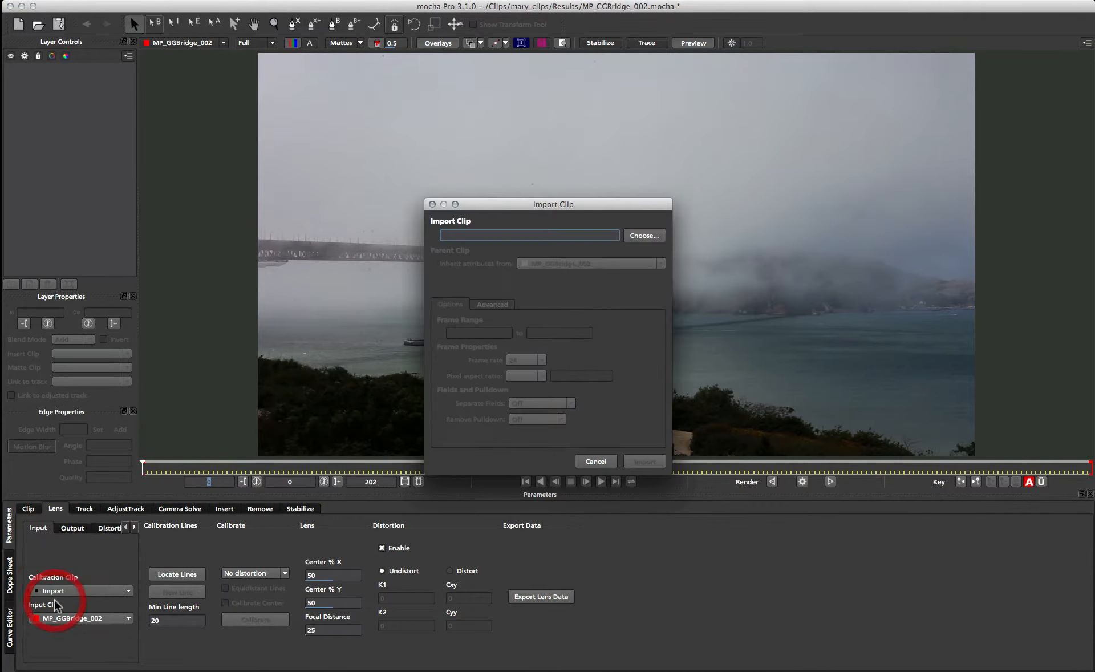
left_click(640, 234)
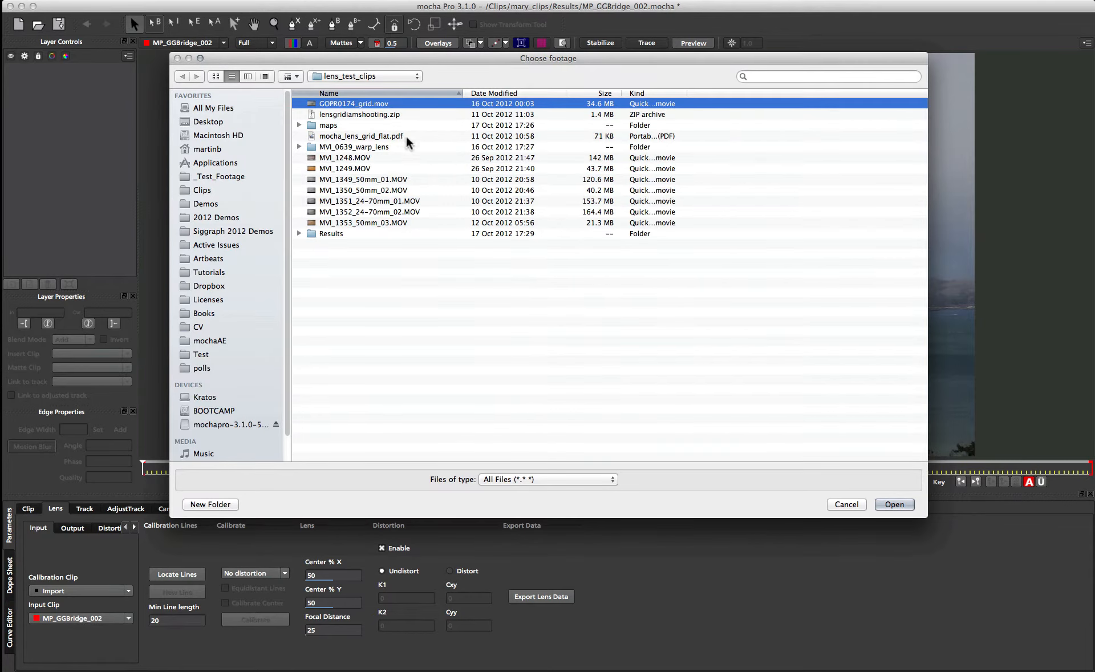
left_click(335, 223)
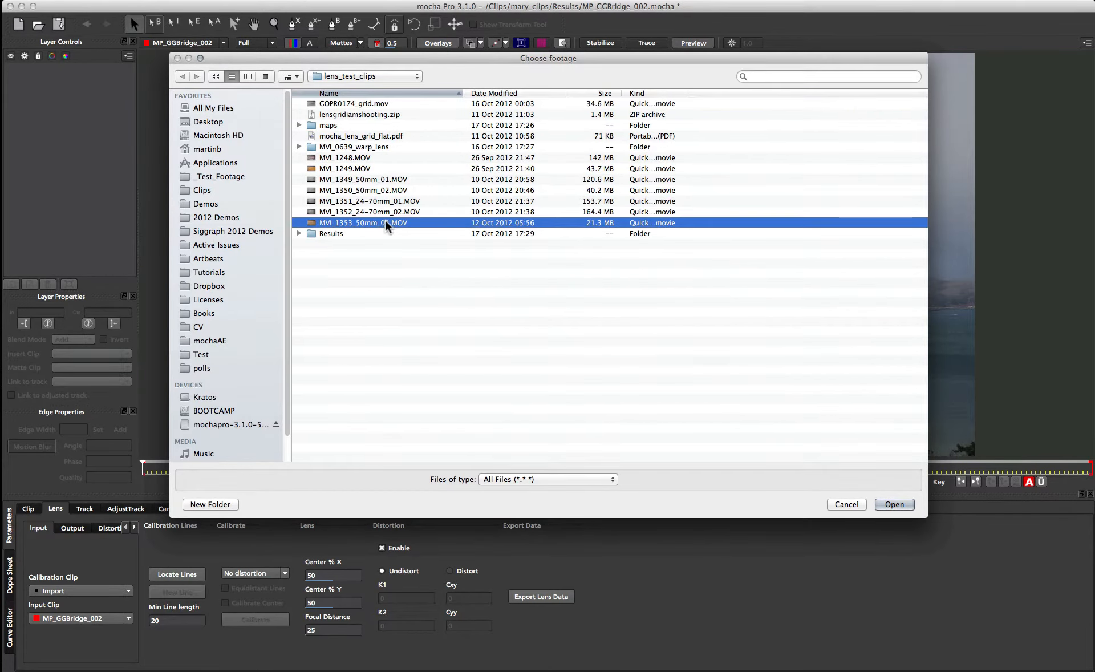
left_click(894, 504)
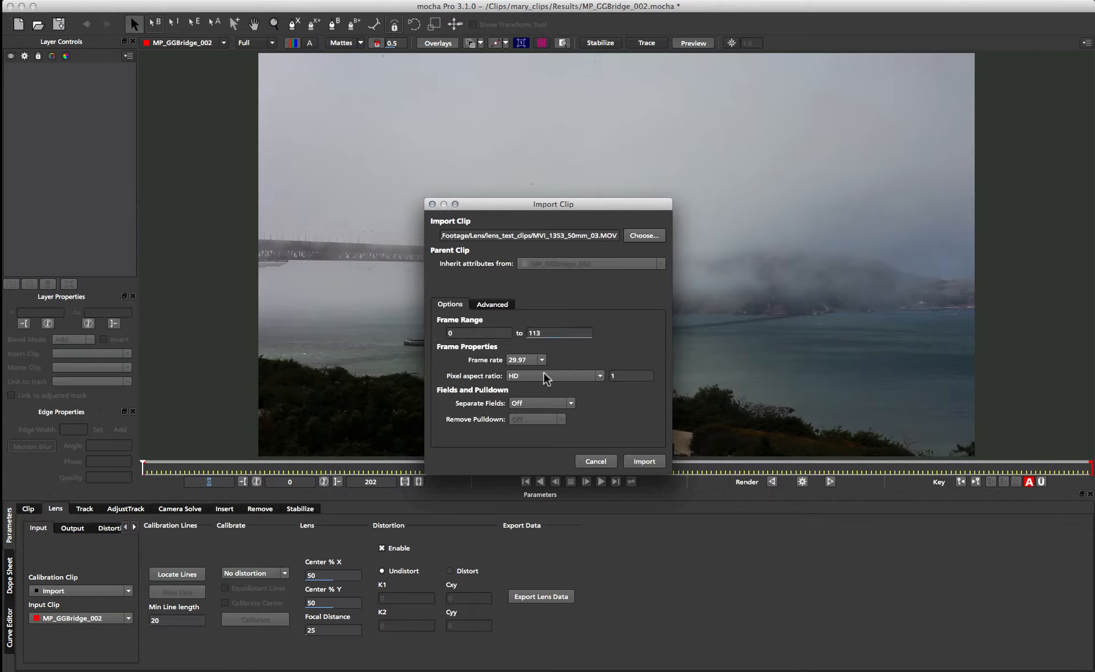
left_click(644, 463)
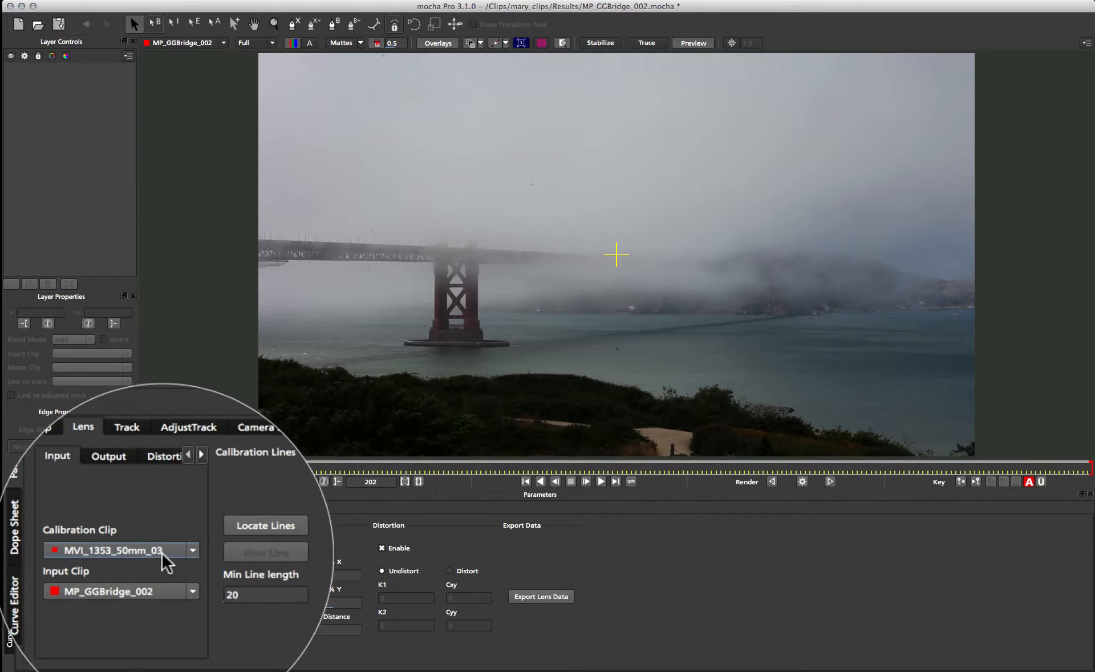
- Display MVI_1353_50mm_03 in the viewer at frame 85 and locate the grid's calibration lines
left_click(202, 44)
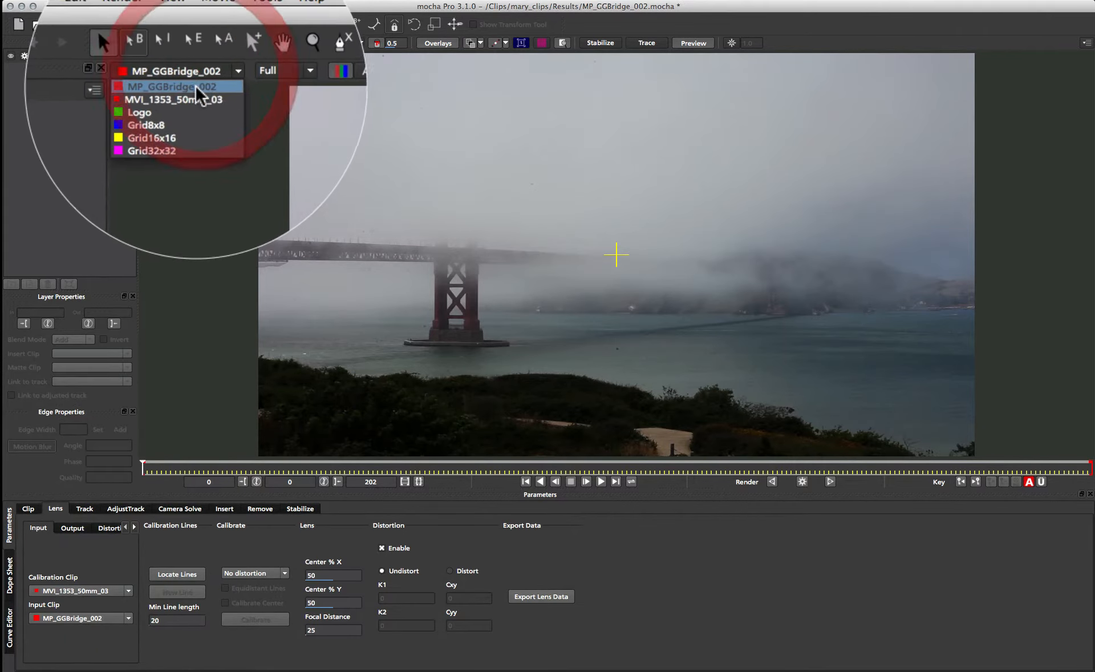
left_click(181, 60)
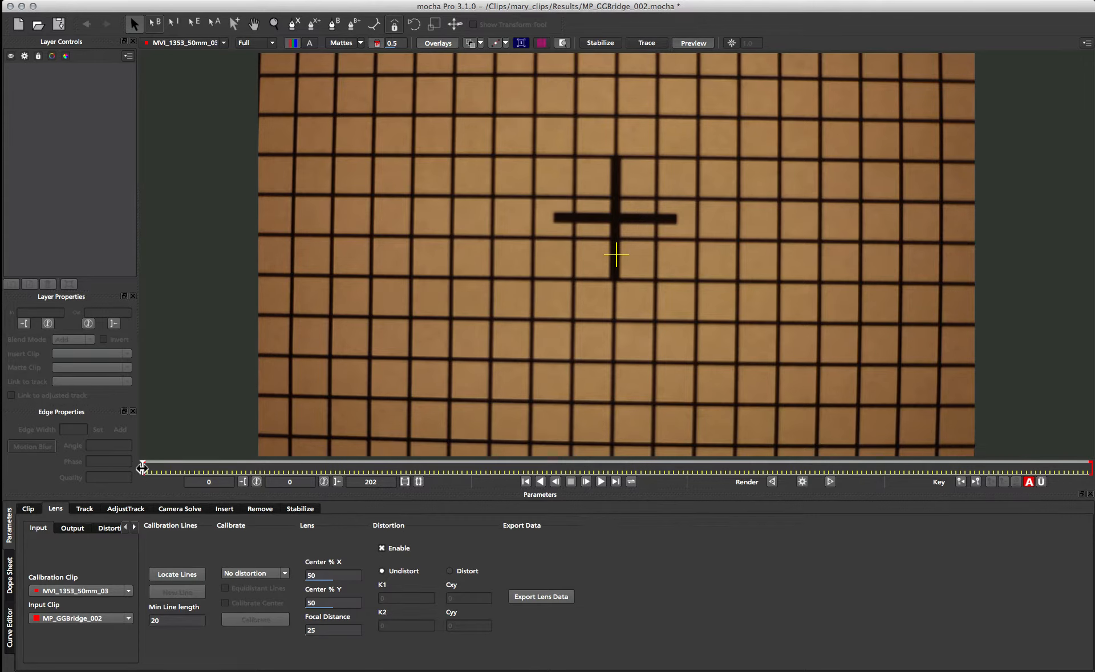
left_click_drag(142, 469, 543, 476)
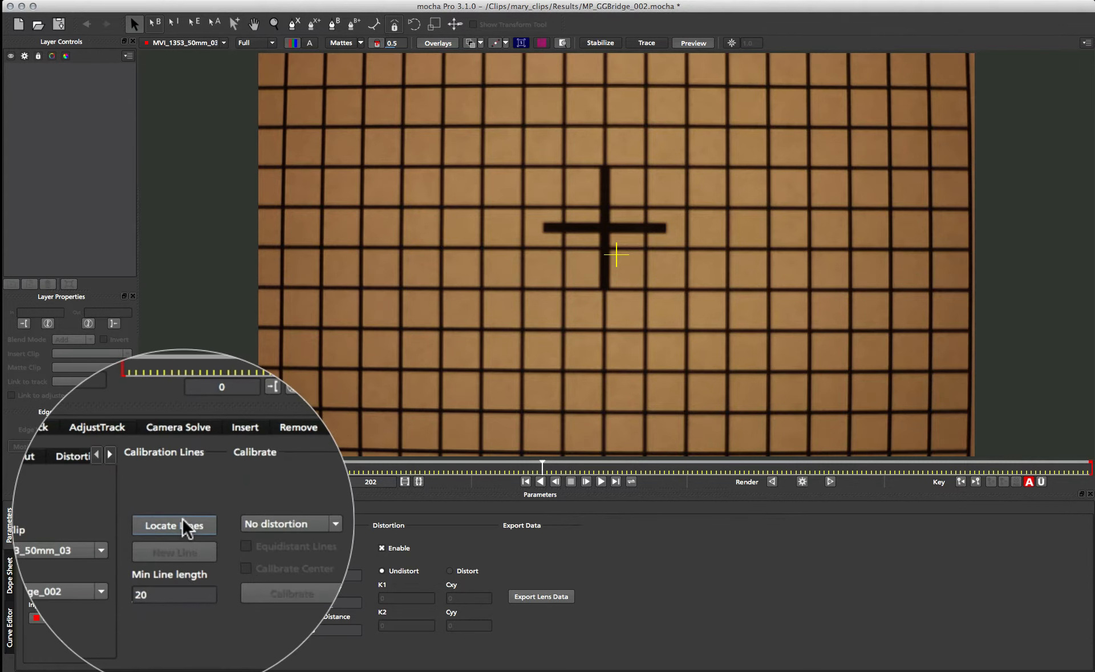
left_click(177, 574)
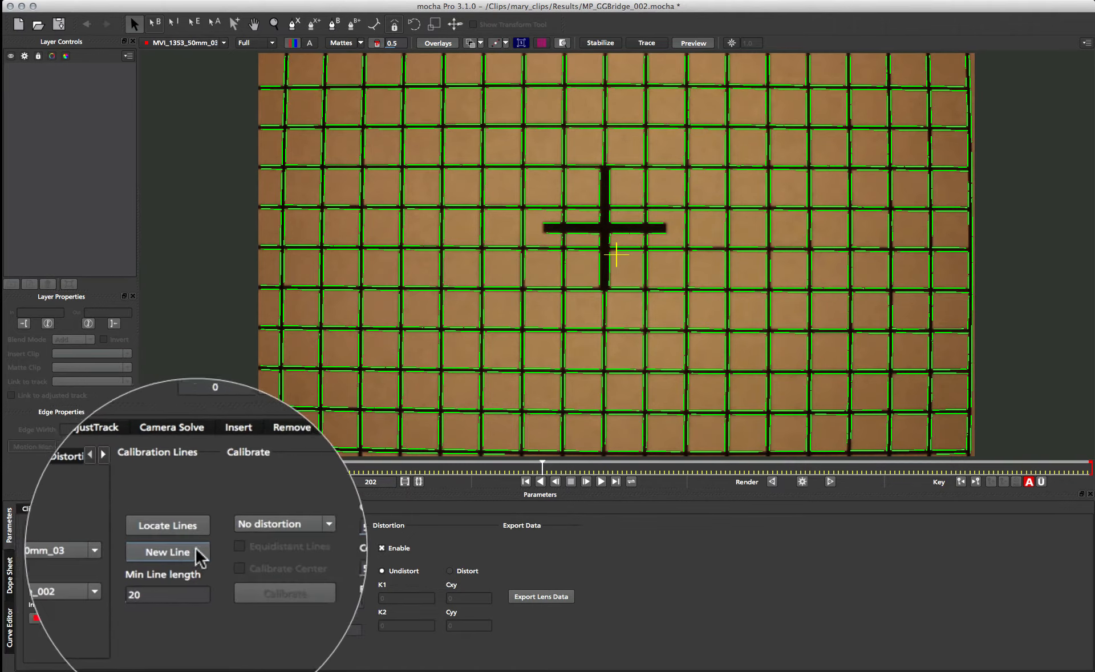
- Create a new calibration line by joining all detected segments of the uppermost horizontal grid line across the full image width
left_click(182, 591)
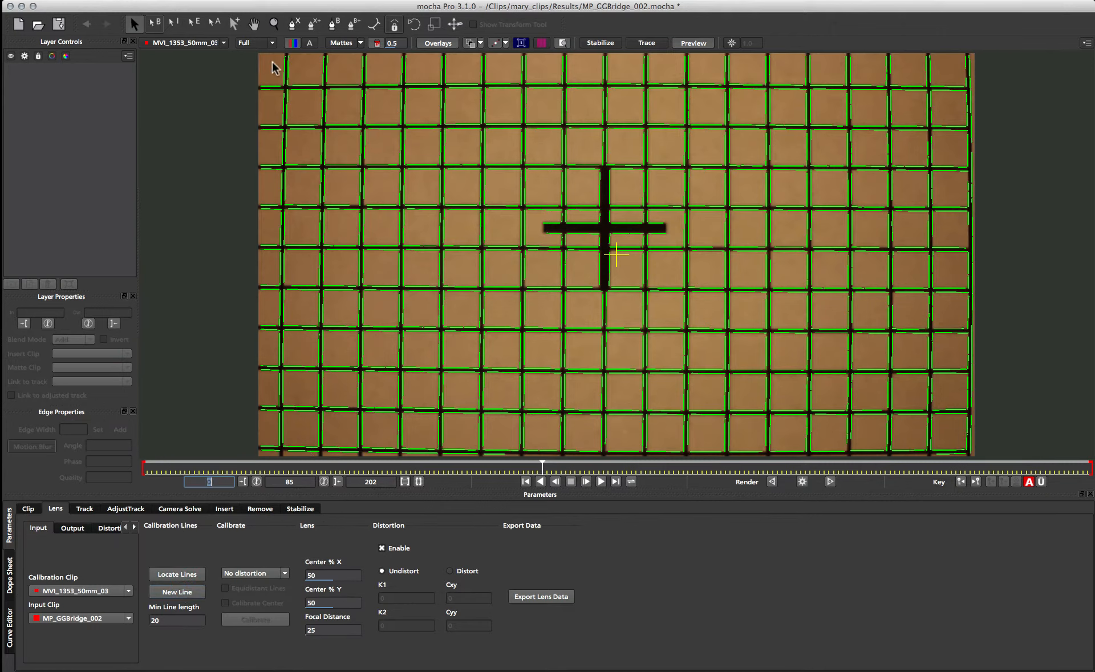
left_click(269, 86)
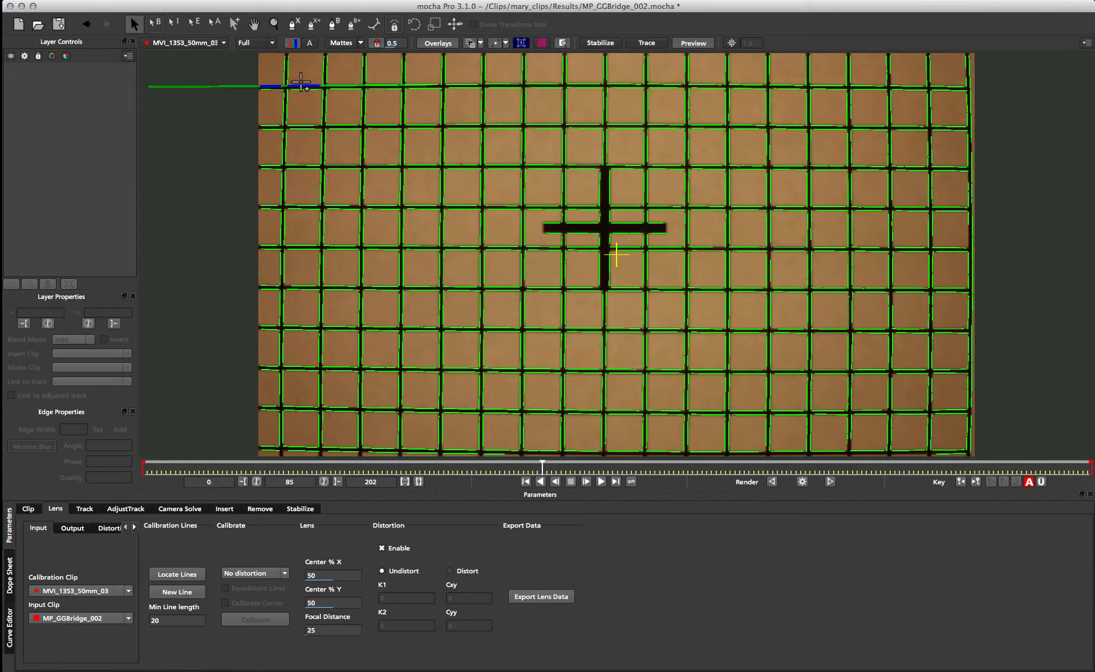
left_click(303, 85)
left_click(337, 86)
left_click(379, 85)
left_click(421, 84)
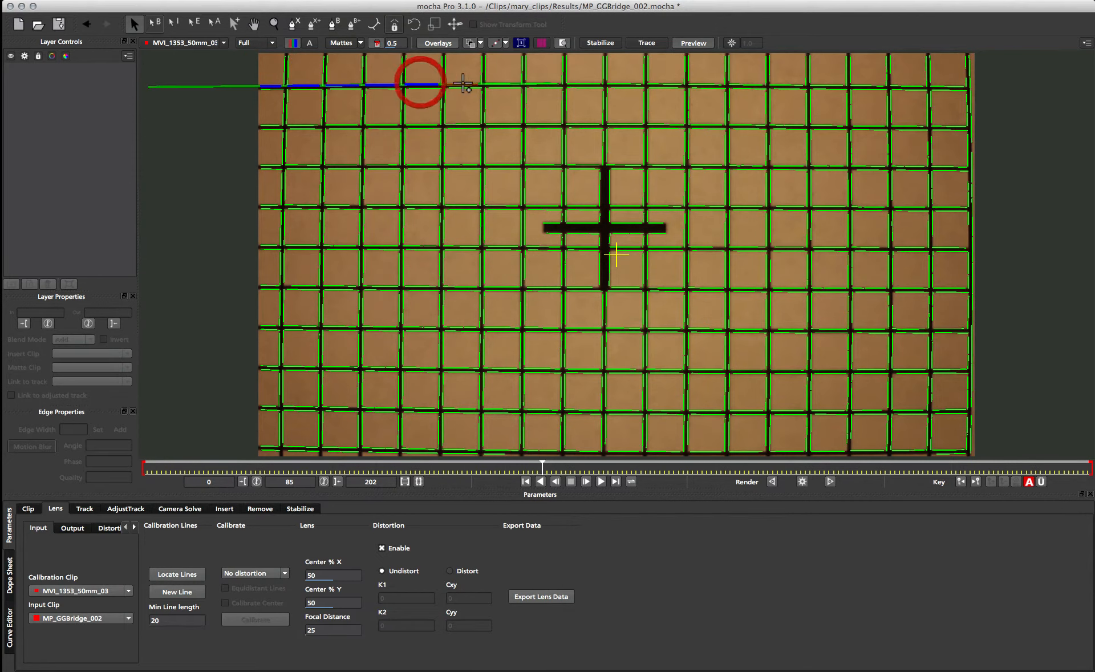
left_click(463, 84)
left_click(502, 84)
left_click(546, 82)
left_click(588, 81)
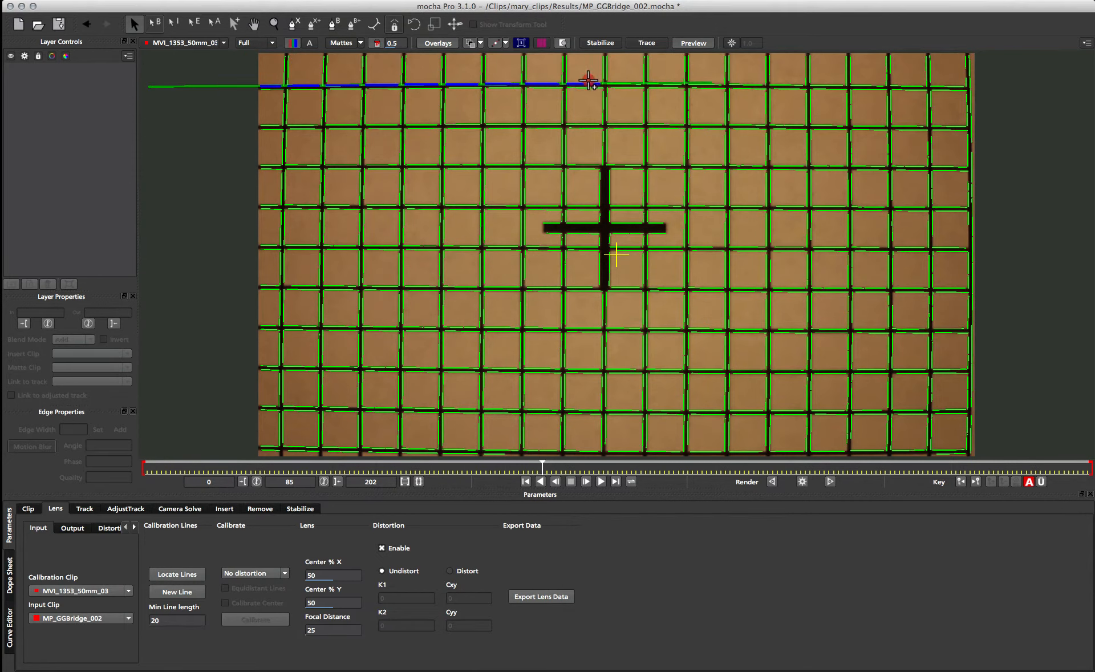
left_click(626, 81)
left_click(665, 80)
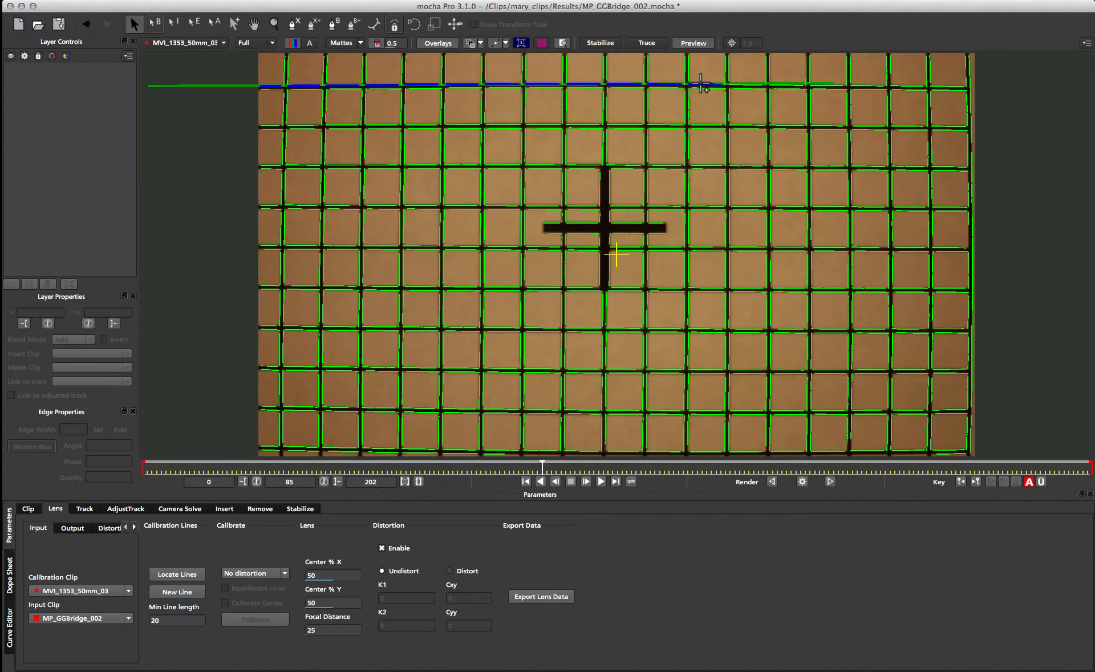
left_click(703, 84)
left_click(750, 85)
left_click(787, 85)
left_click(810, 85)
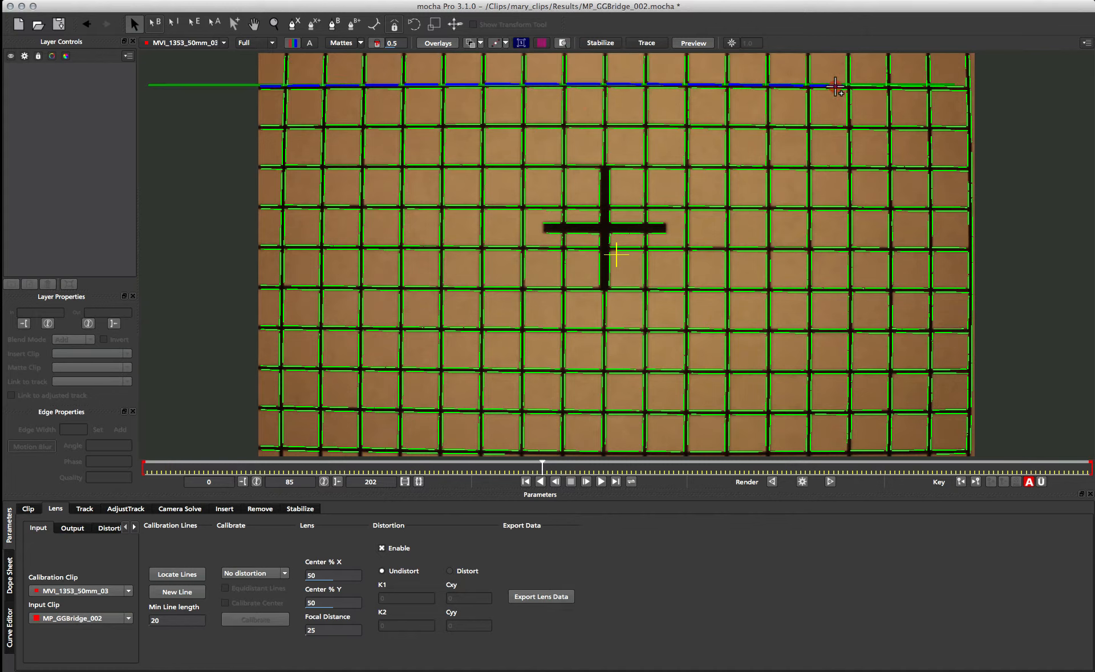
left_click(836, 86)
left_click(875, 83)
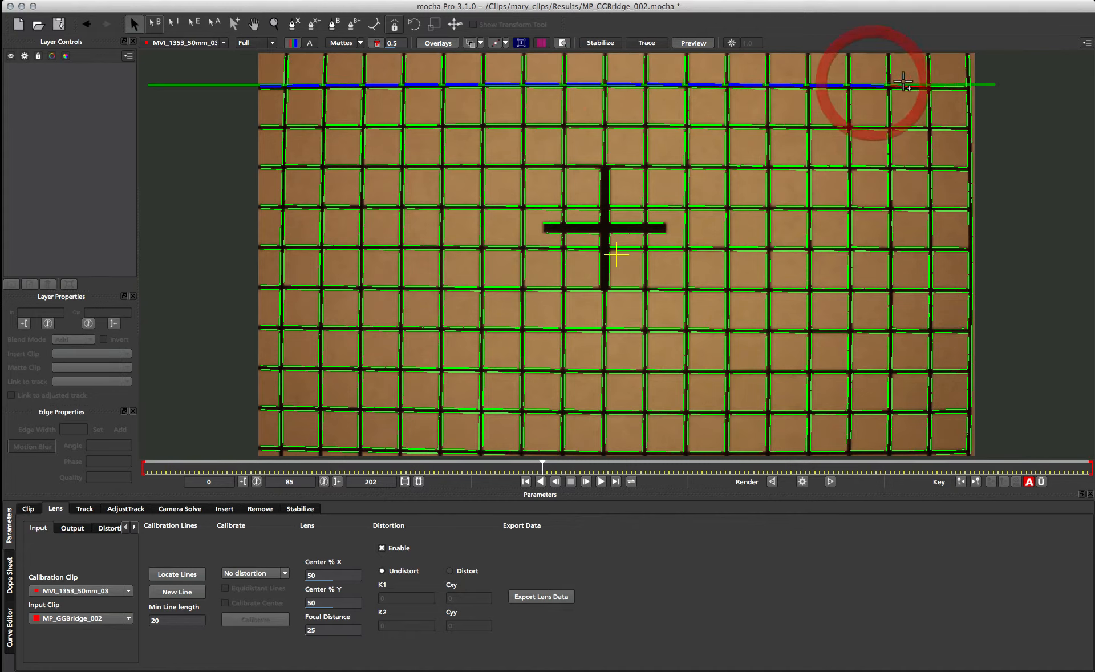
left_click(901, 83)
left_click(968, 85)
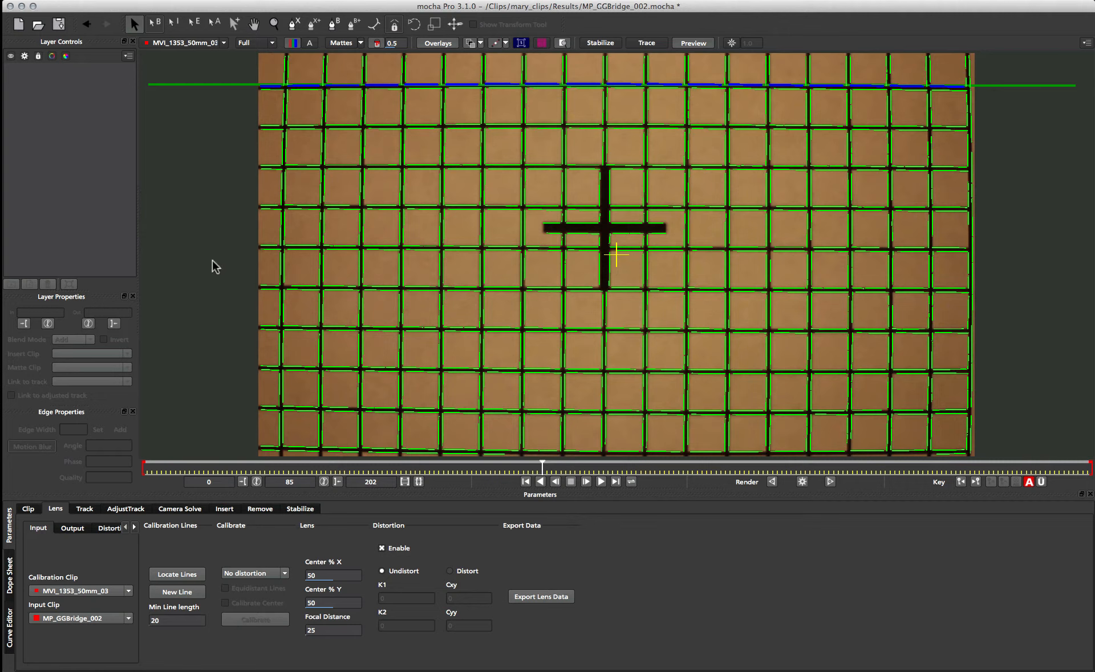
- Create separate calibration lines along the third and fifth horizontal grid lines, counted from the top of the image
left_click(299, 164)
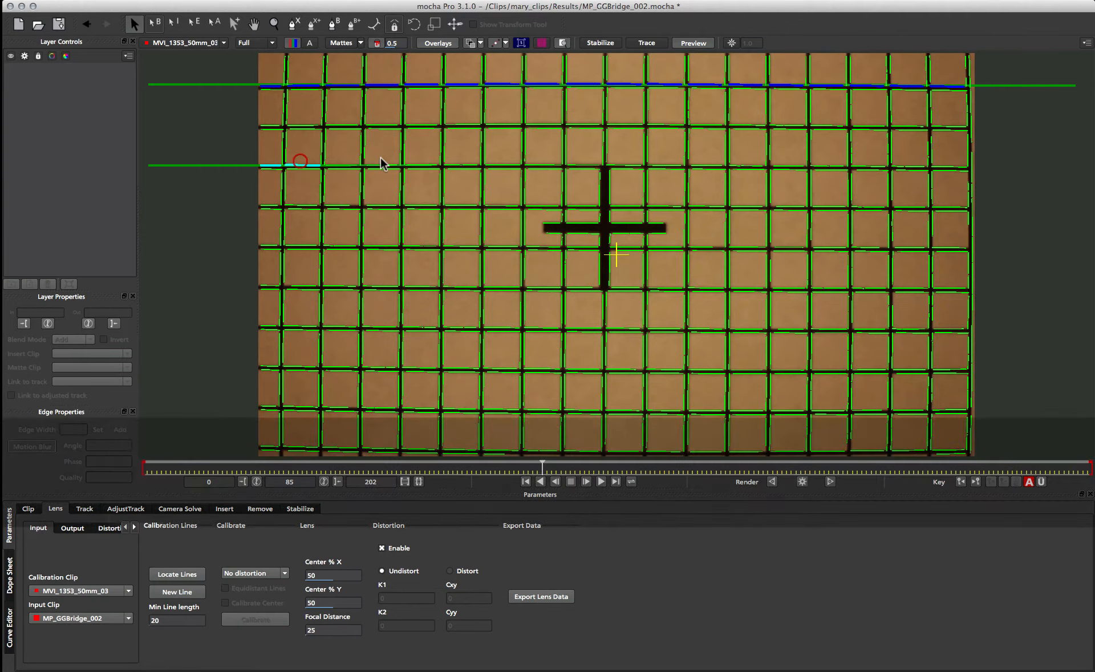
left_click(496, 164)
left_click_drag(746, 165, 941, 167)
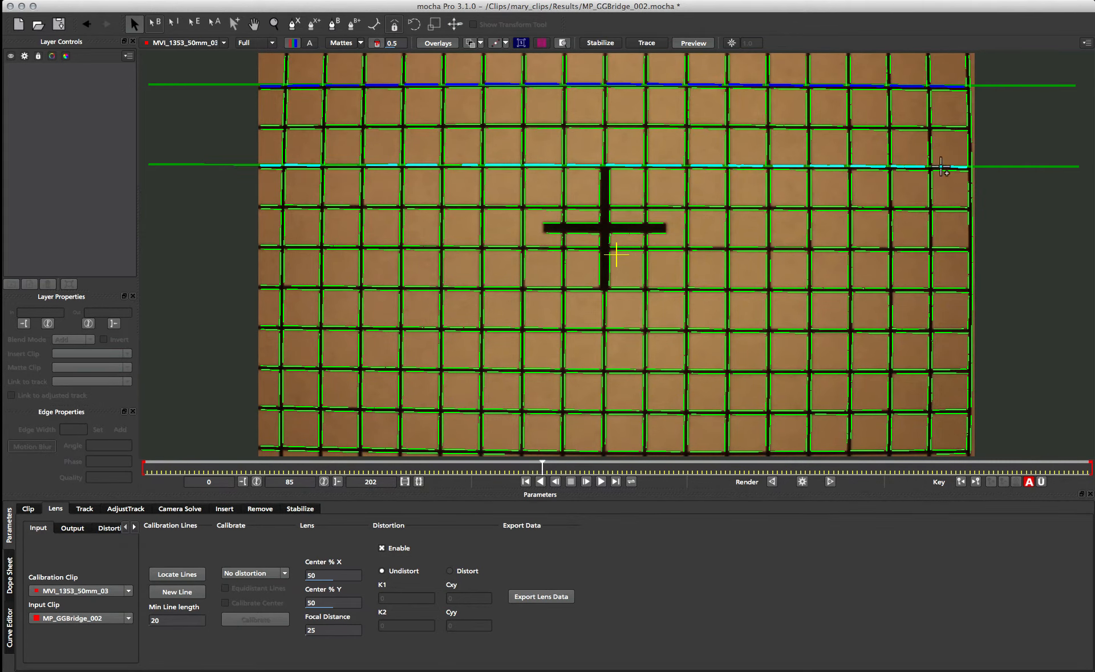
left_click_drag(268, 245, 970, 247)
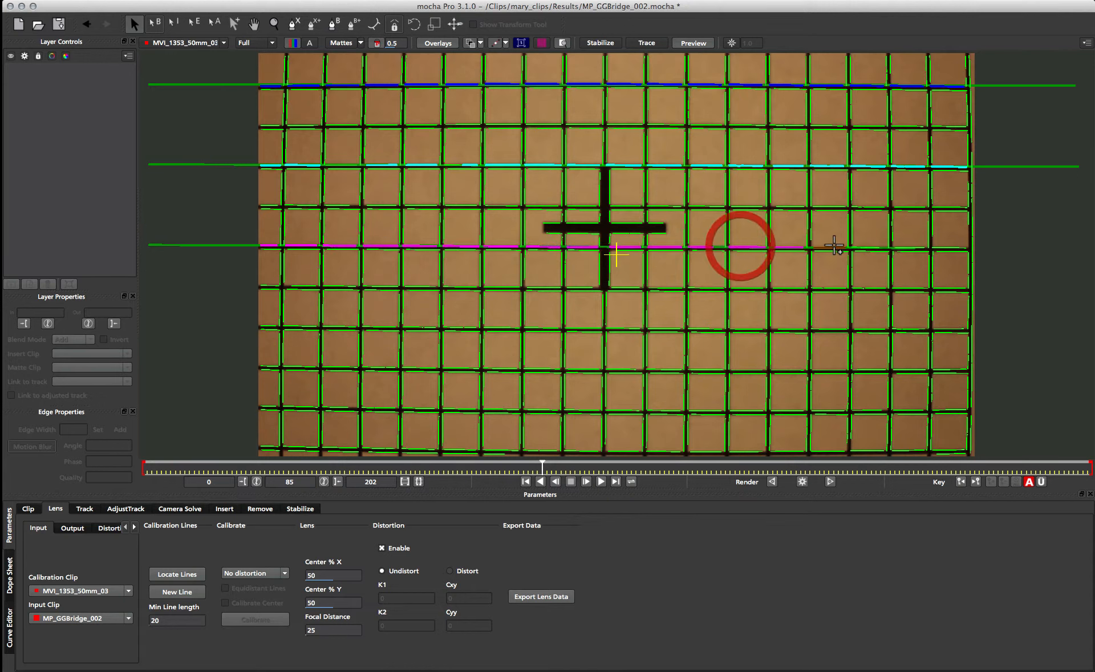
- Create separate calibration lines along the seventh and ninth horizontal grid lines, spanning the full image width
key("n")
left_click_drag(268, 327, 451, 326)
left_click(588, 328)
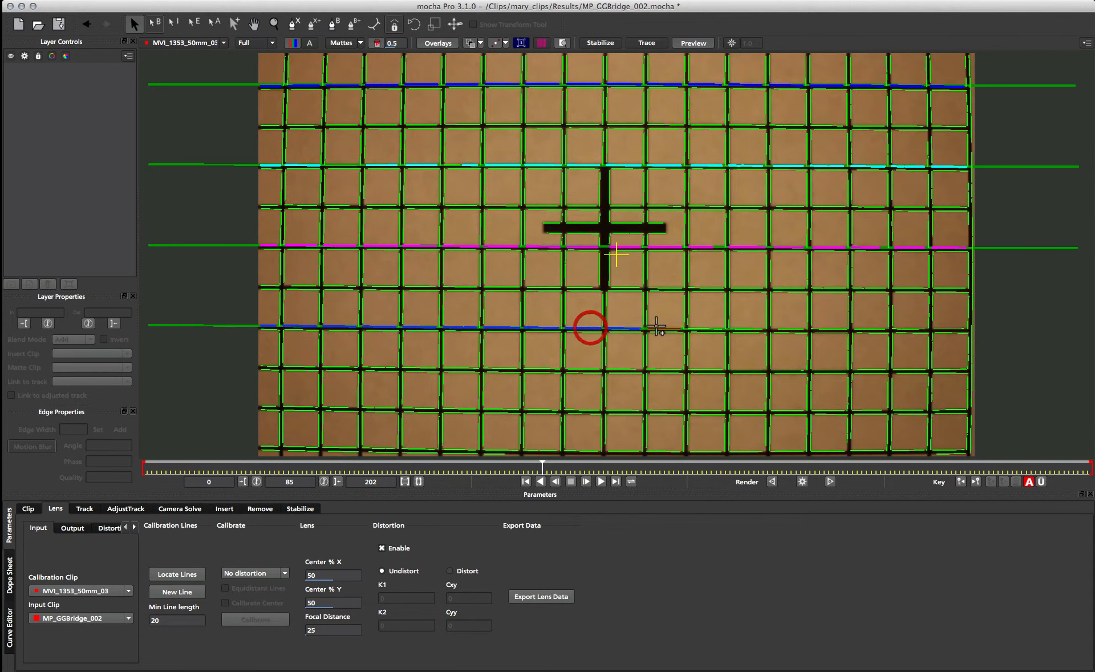
left_click(901, 330)
left_click_drag(900, 329, 950, 329)
key("n")
left_click_drag(268, 407, 950, 410)
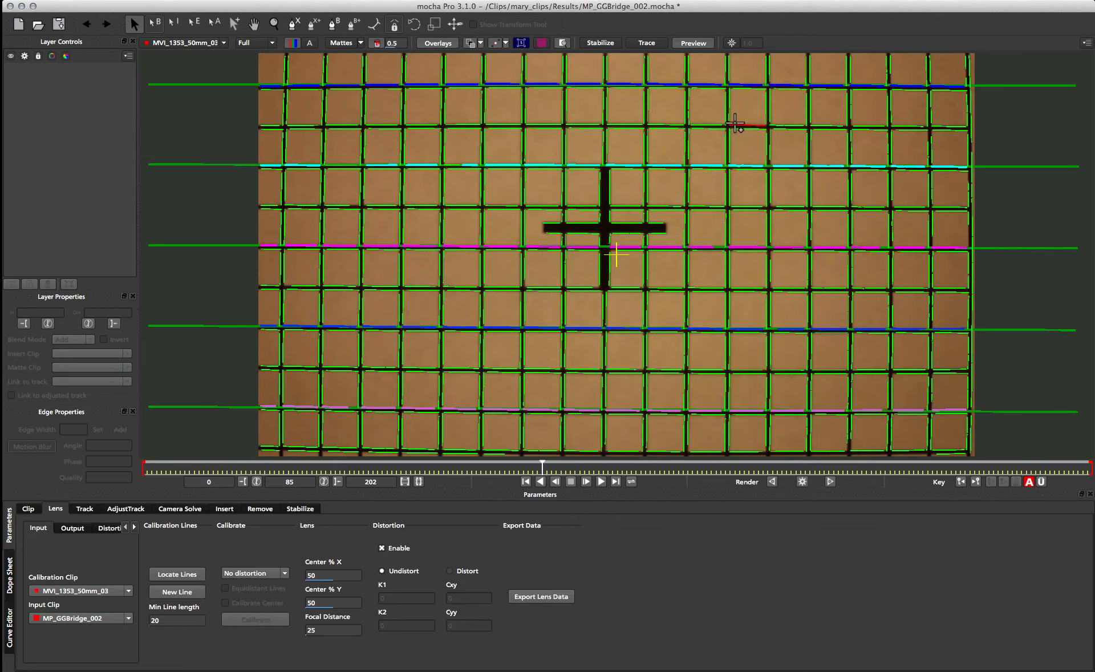
- Create separate calibration lines along the rightmost vertical grid line and the third one from the image's right edge
left_click(971, 308)
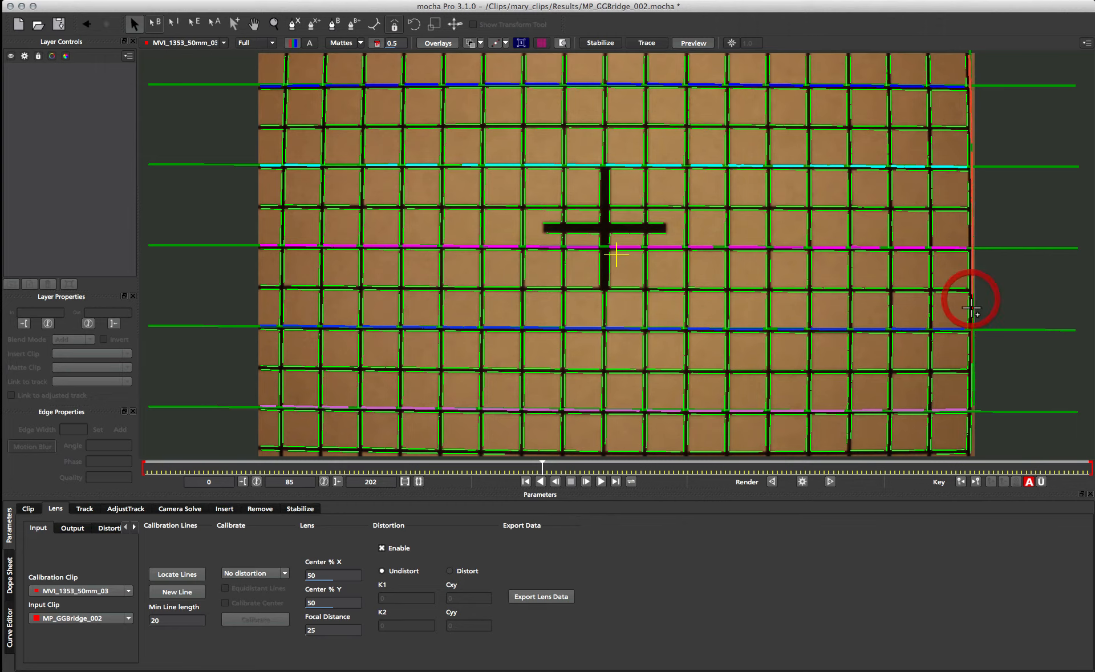
left_click(971, 384)
key("n")
left_click(892, 64)
left_click(897, 221)
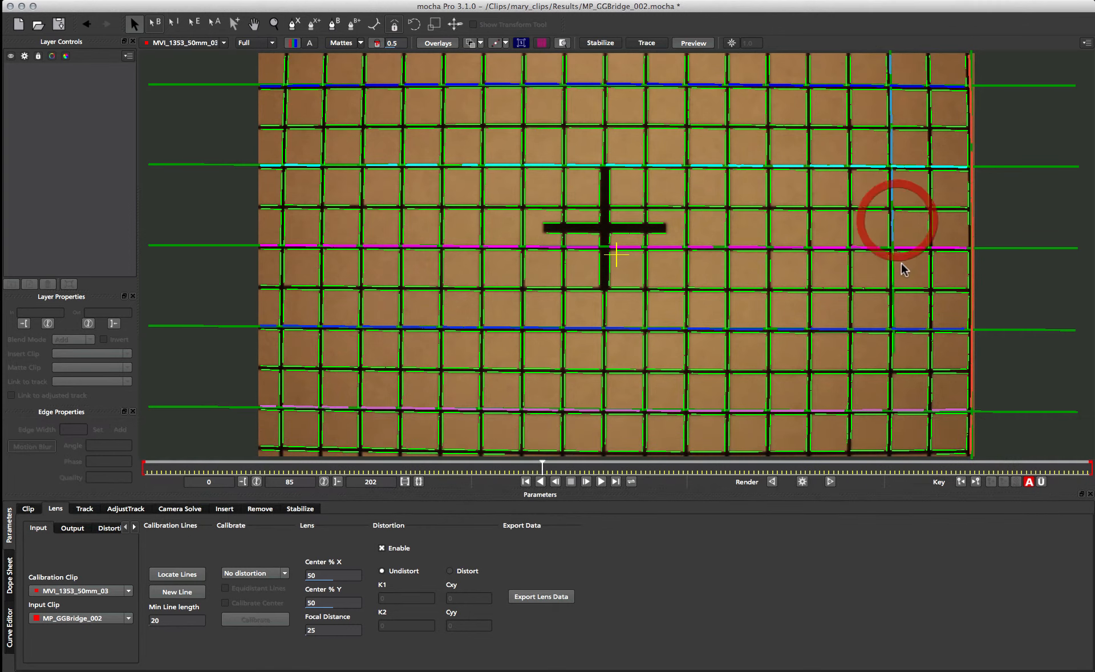
left_click(898, 384)
left_click(897, 433)
- Create separate calibration lines along the fifth and seventh vertical grid lines from the image's right edge
key("n")
left_click(810, 74)
left_click(814, 189)
left_click(814, 270)
left_click(814, 388)
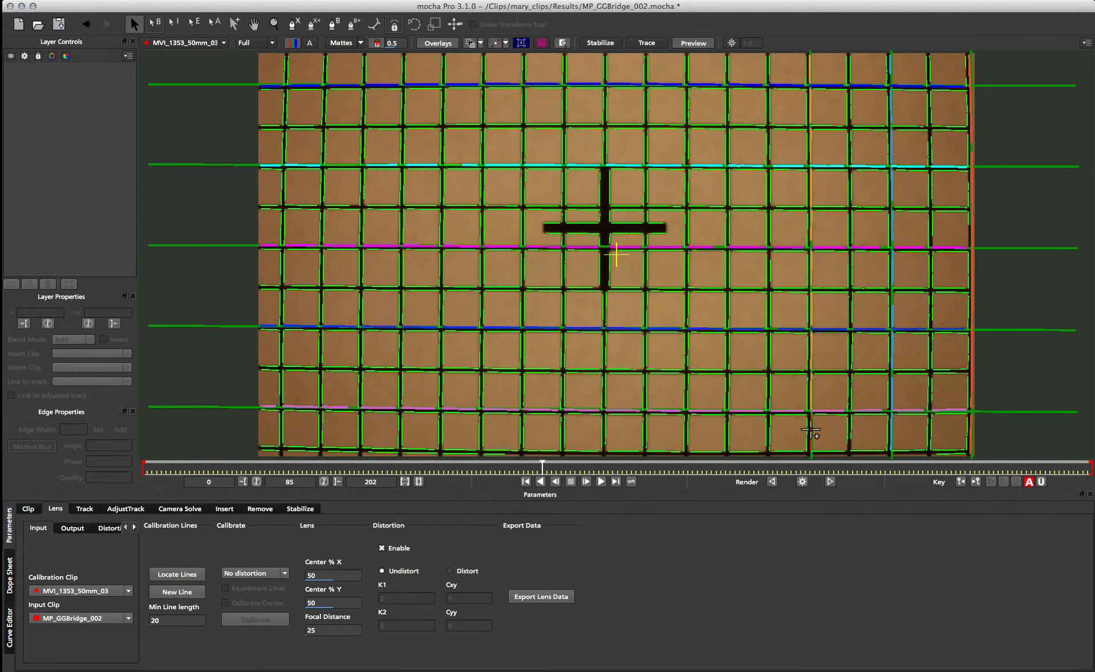
key("n")
left_click_drag(730, 73, 730, 433)
- Create separate calibration lines along the ninth and eleventh vertical grid lines from the right, either side of the central cross
key("n")
left_click_drag(649, 77, 647, 227)
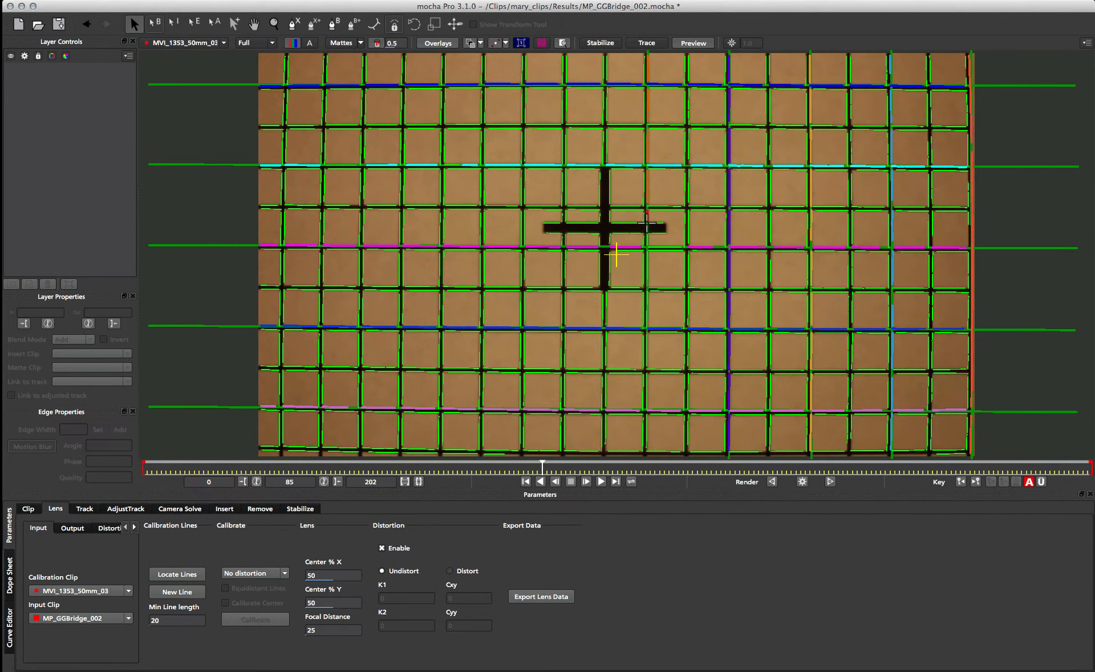
left_click(649, 355)
left_click(651, 430)
key("n")
left_click(572, 88)
left_click(579, 228)
left_click(567, 320)
left_click(567, 425)
- Create three calibration lines on every other remaining vertical grid line, ending at the second one from the image's left edge
key("n")
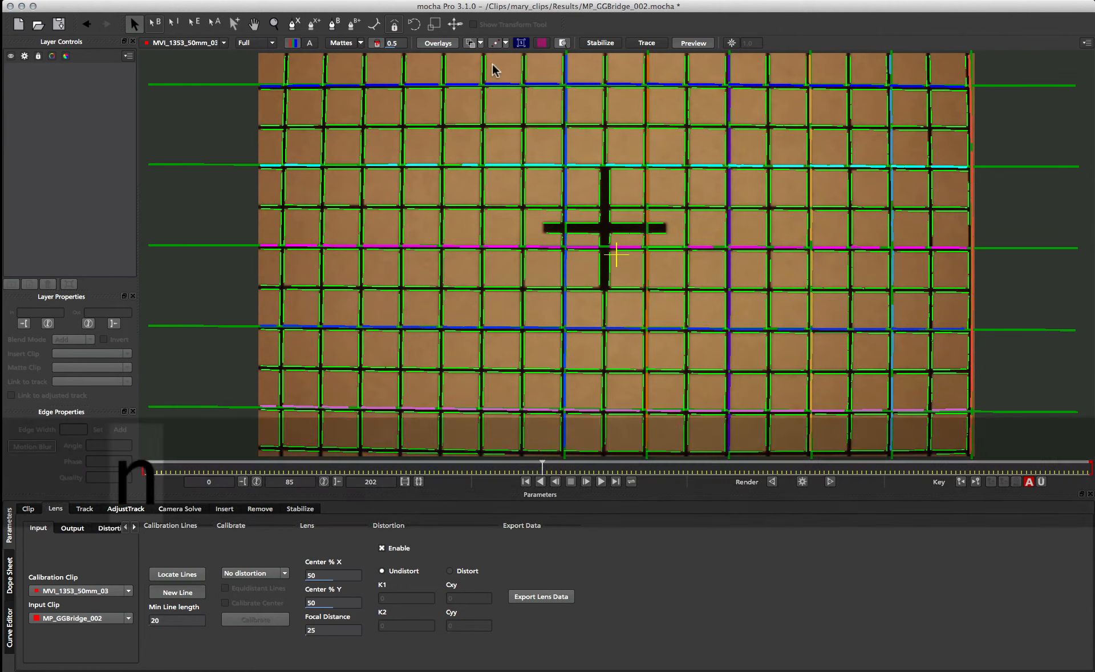
left_click_drag(487, 70, 484, 431)
key("n")
left_click_drag(406, 73, 404, 432)
key("n")
left_click_drag(326, 55, 327, 228)
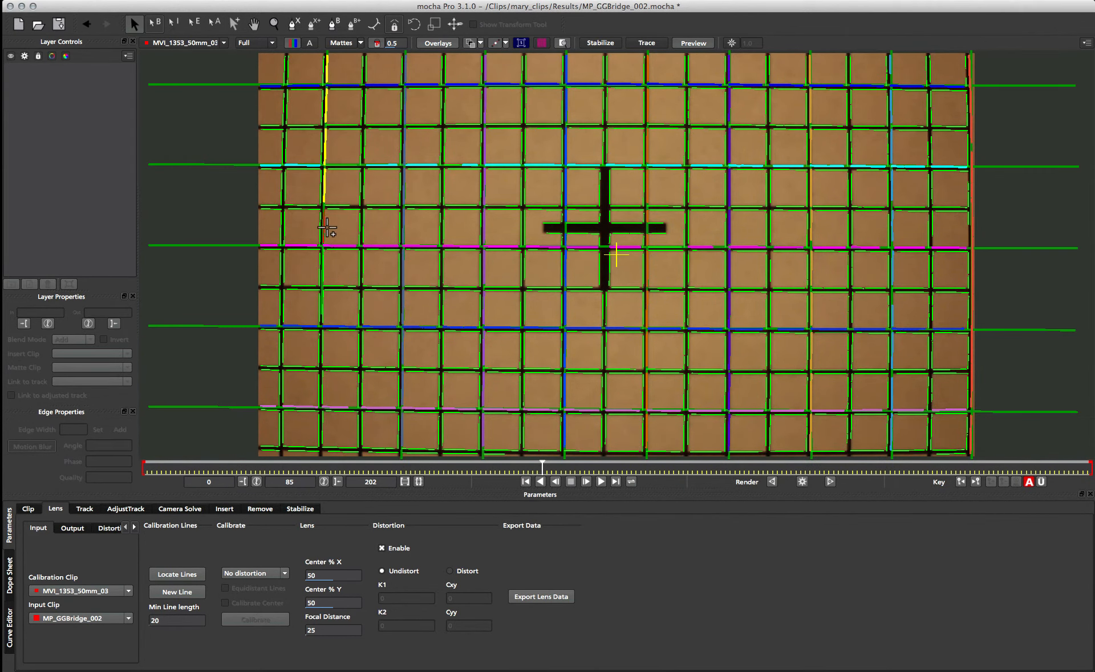
left_click(326, 267)
left_click(329, 342)
left_click(329, 428)
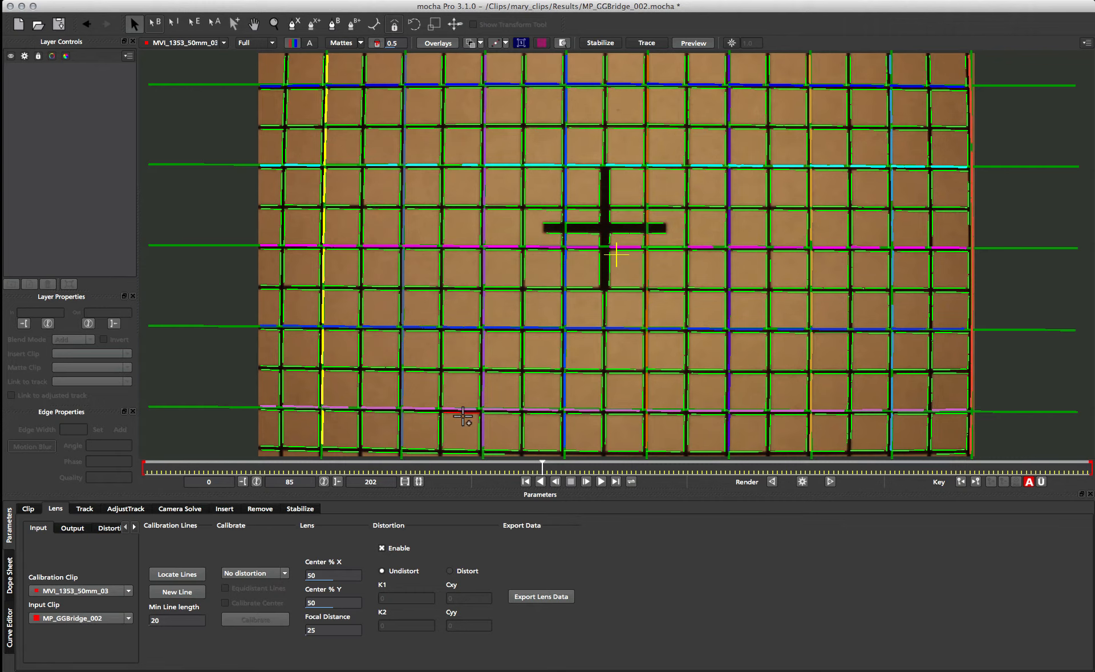
- Set the lens calibration's distortion model to 1-Parameter
left_click(256, 574)
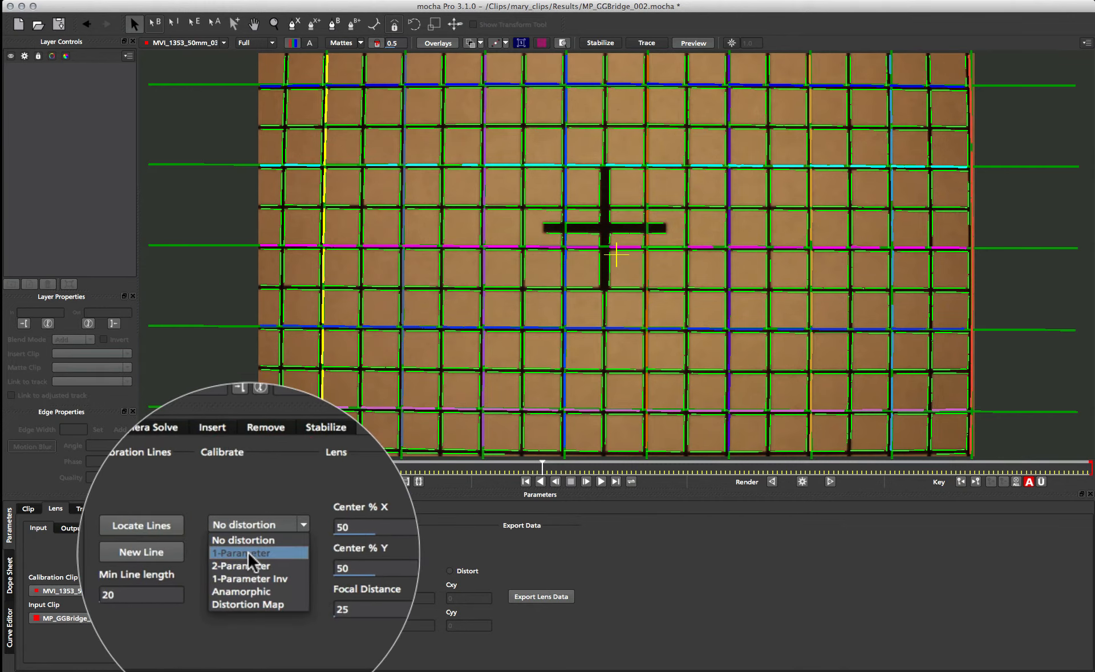
left_click(248, 591)
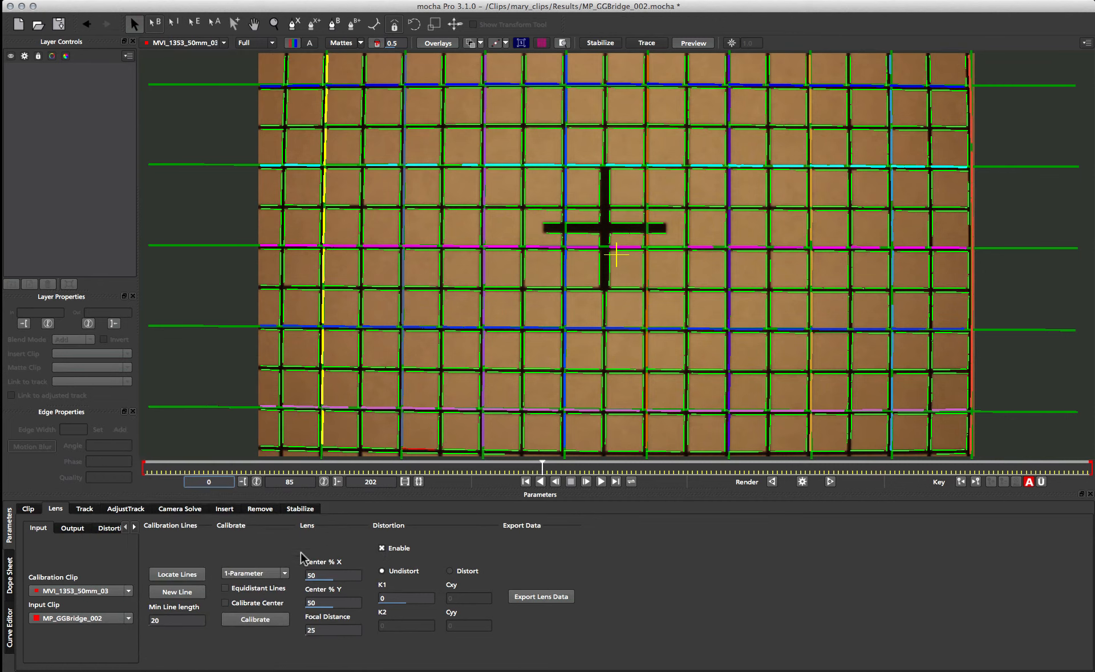
left_click(273, 572)
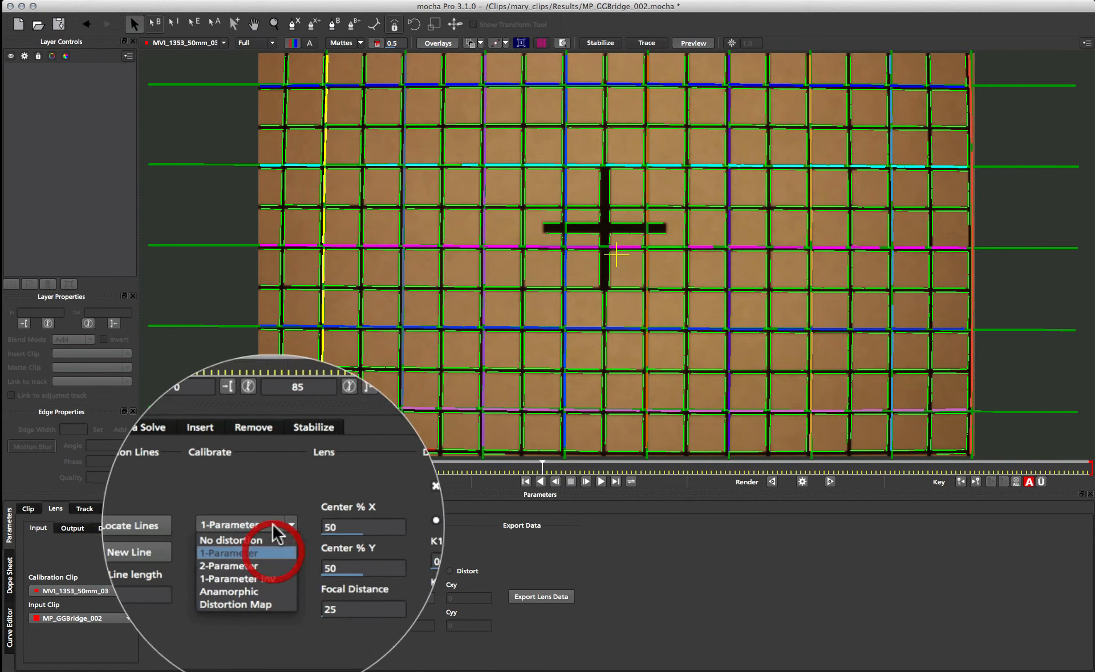
left_click(246, 555)
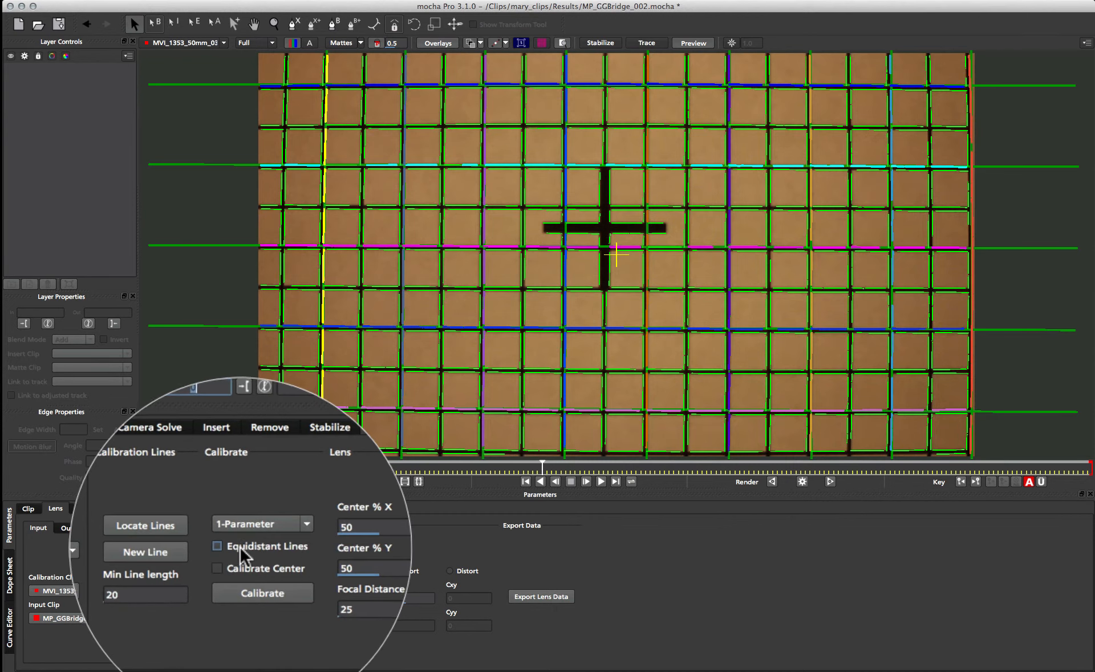
- Enable Equidistant Lines and run the lens calibration on the grid clip's calibration lines
left_click(250, 589)
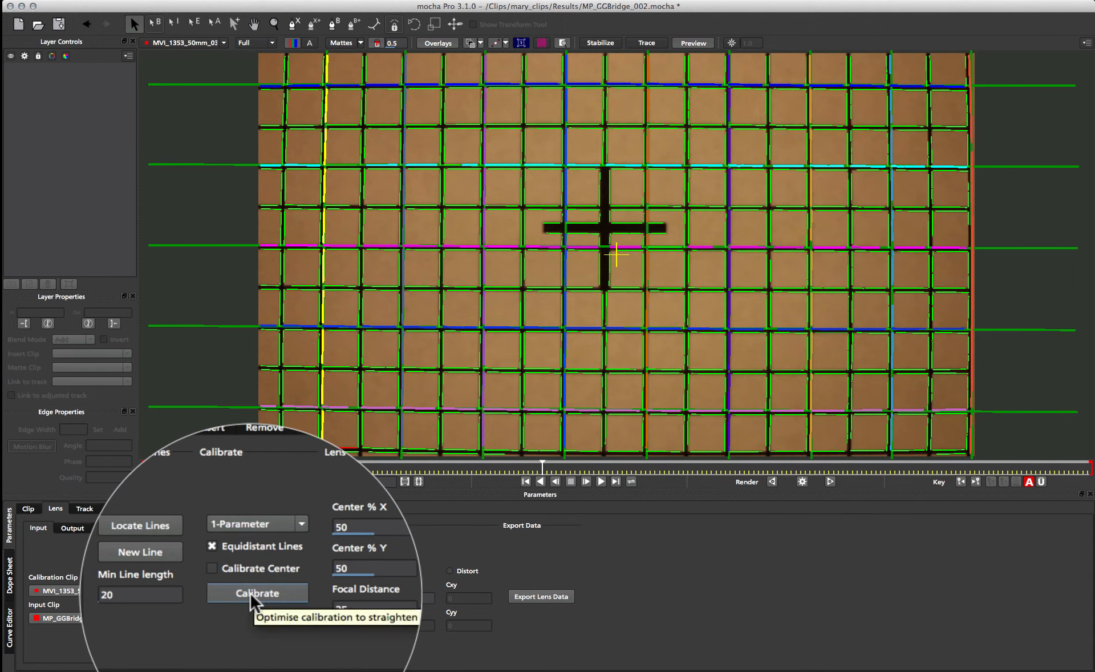
left_click(251, 619)
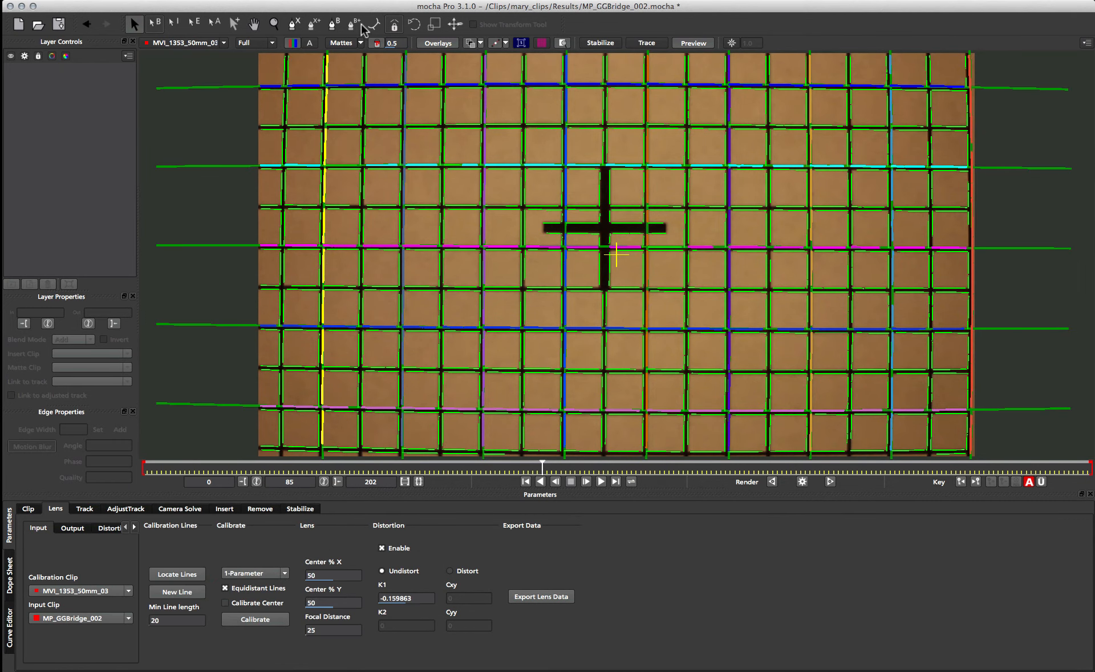
key("z")
left_click_drag(493, 189, 500, 284)
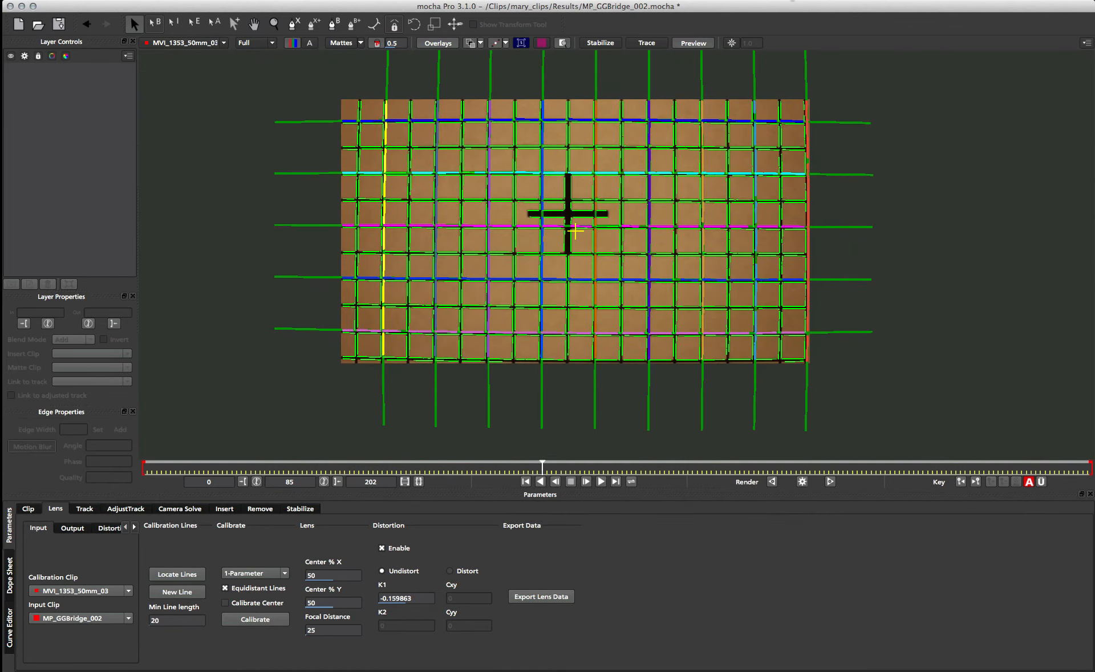
- Overlay the distortion grid and display the MP_GGBridge_002 footage beneath it
left_click(542, 43)
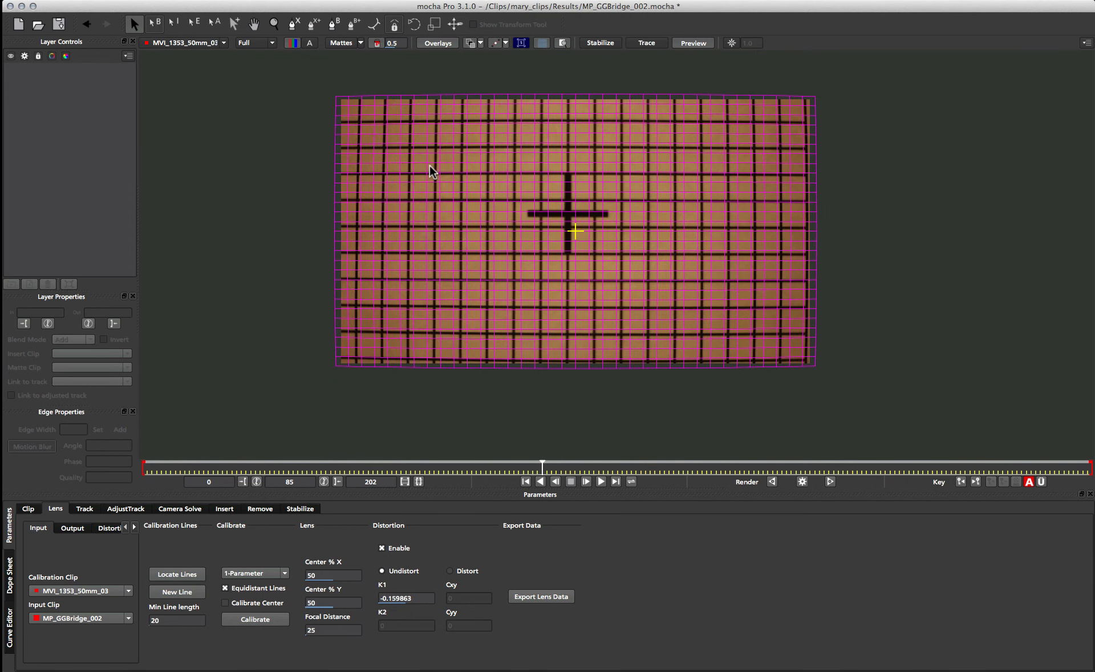
left_click(207, 45)
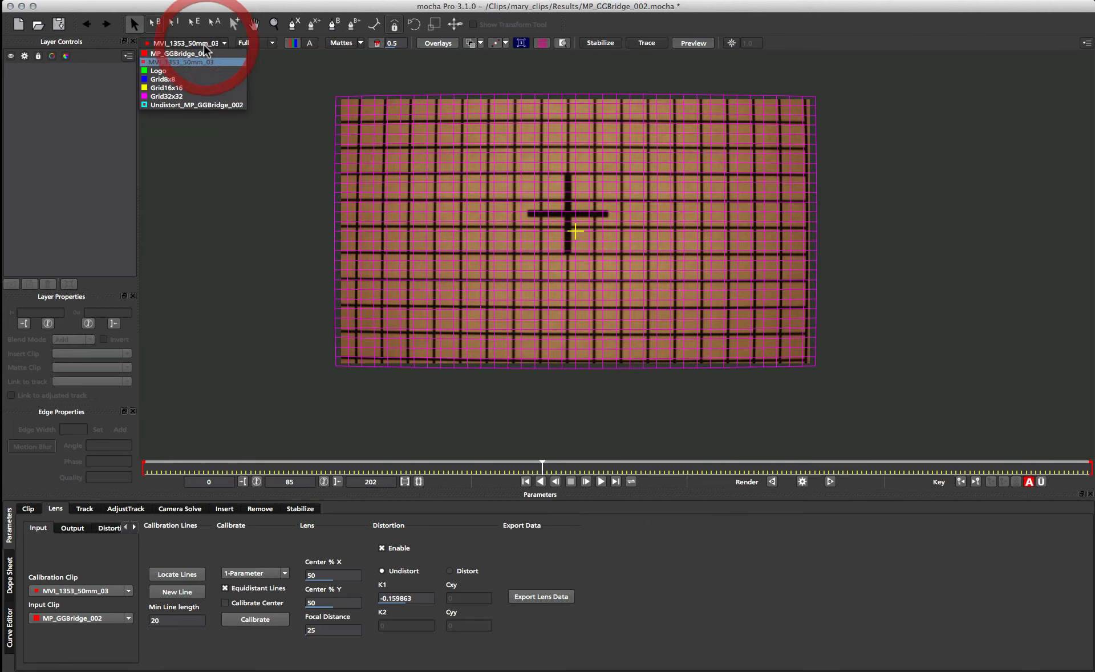
left_click(175, 54)
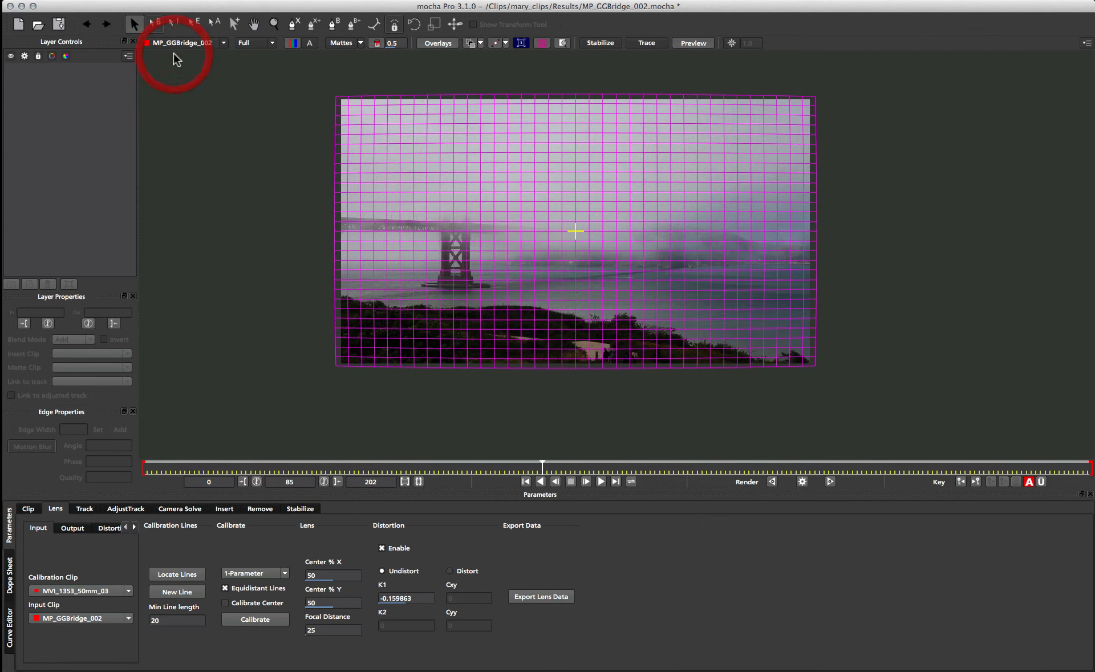
- Examine the shape and edges of the distortion grid over the bridge footage
left_click(624, 255)
key("z")
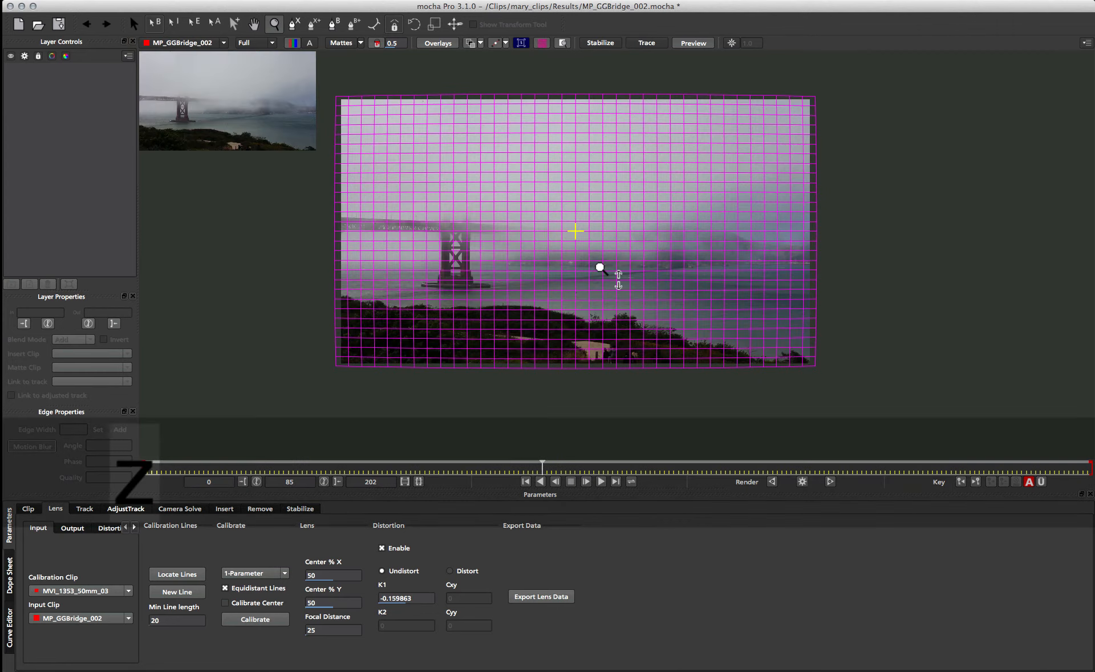
left_click(572, 152)
key("x")
left_click_drag(601, 221, 631, 237)
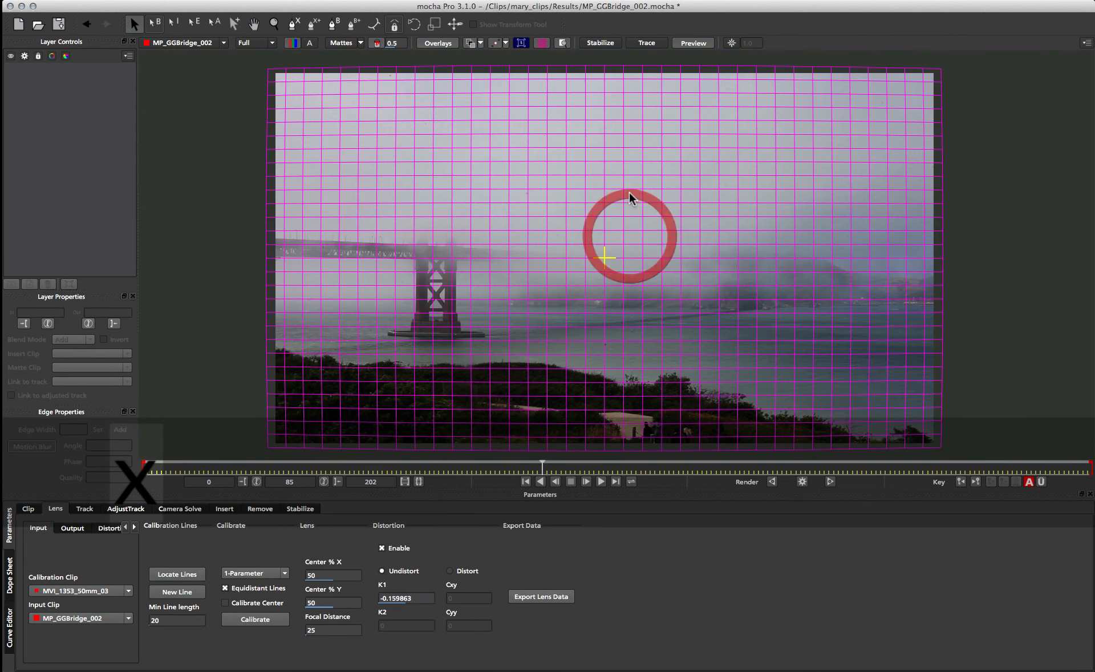
key("z")
left_click_drag(629, 192, 628, 202)
key("x")
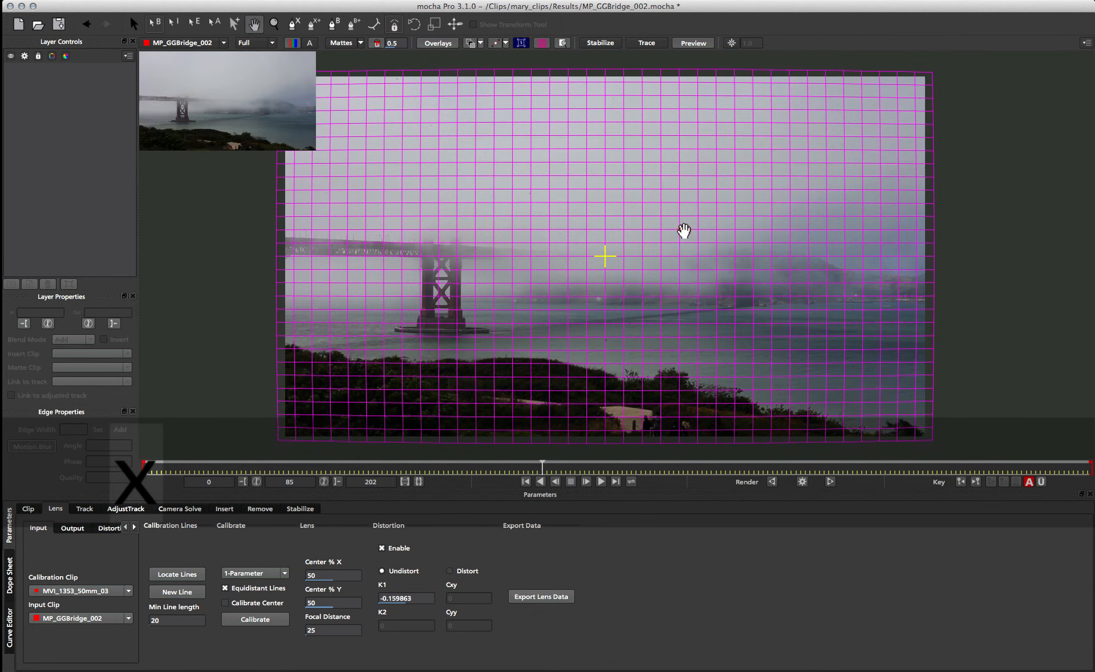
mouse_move(684, 235)
left_mouse_down()
mouse_move(668, 232)
mouse_move(670, 255)
mouse_move(669, 246)
left_mouse_up()
key("z")
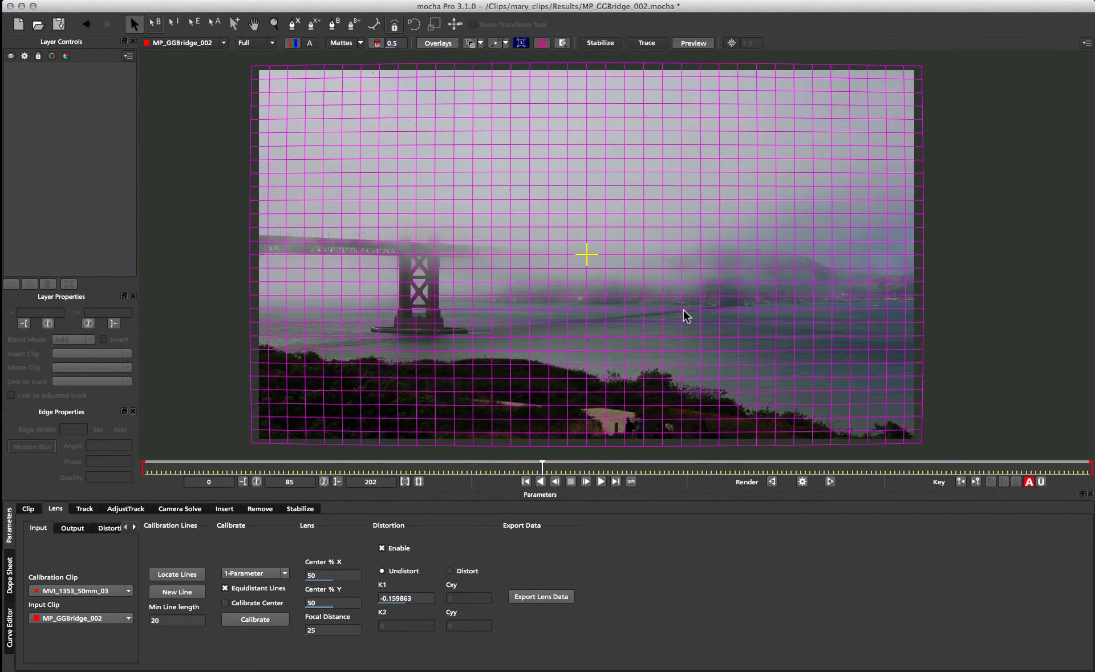
- Go to frame 0 and render the undistorted version of the bridge footage for that frame
left_click_drag(254, 466, 87, 469)
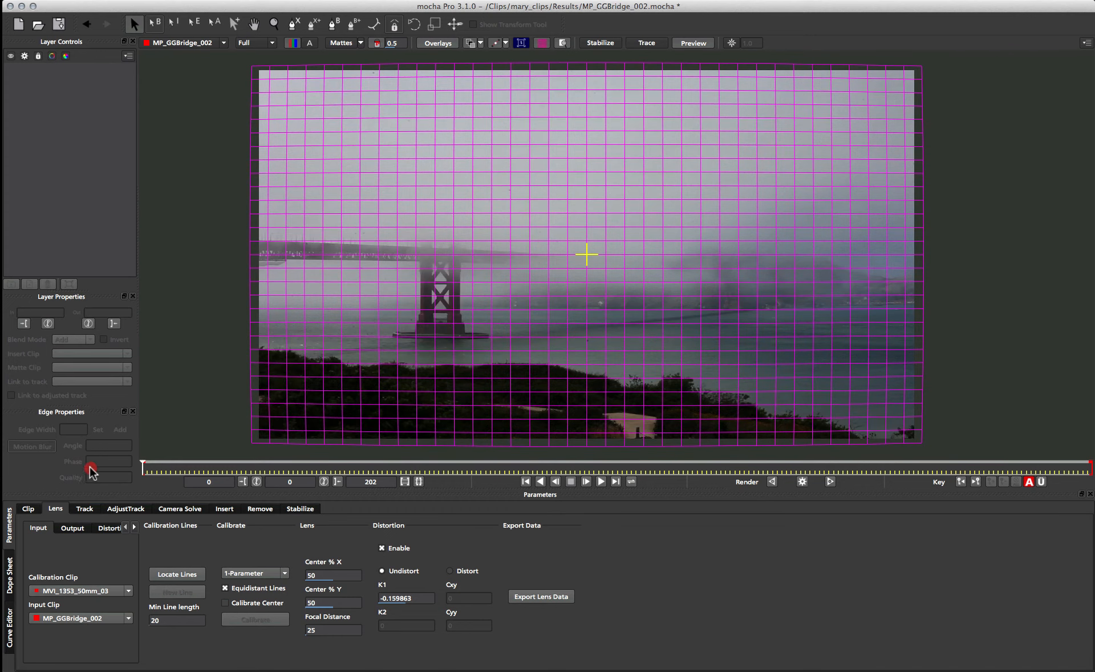
left_click(803, 483)
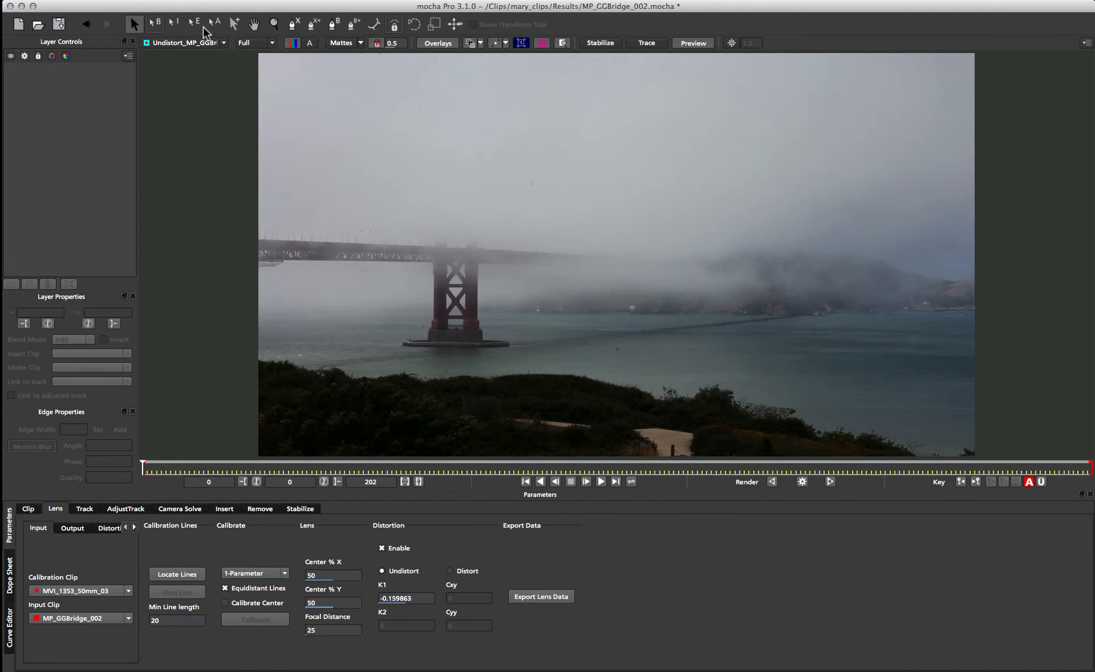
- Display the original MP_GGBridge_002 clip without the distortion grid, enlarged to match the undistorted clip's size
left_click(186, 43)
left_click(191, 104)
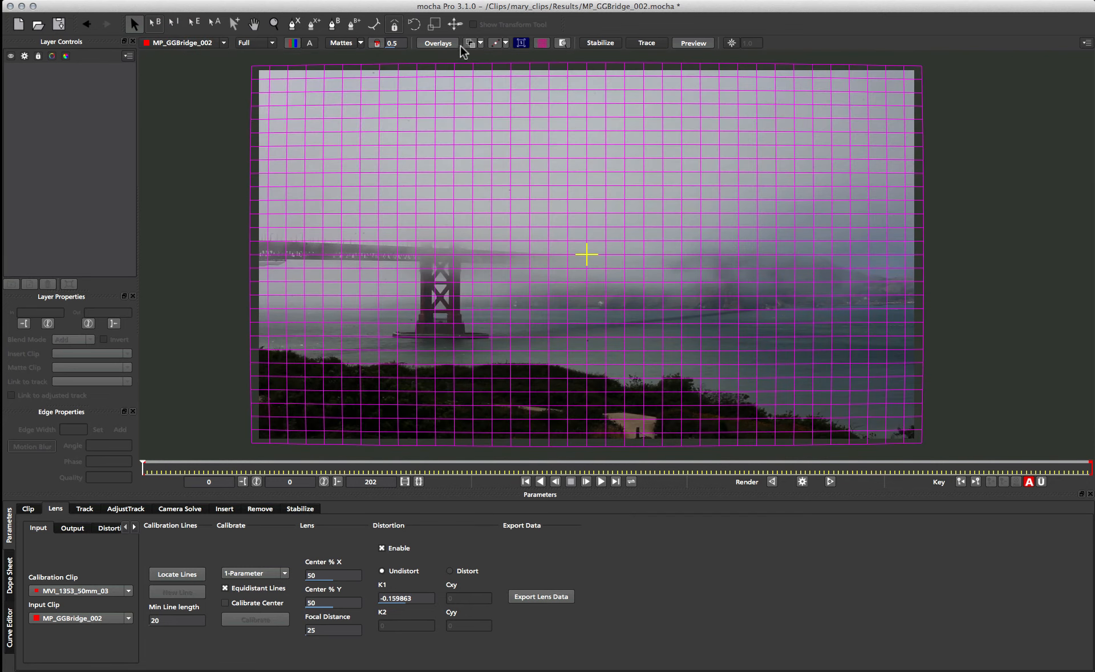
left_click(542, 43)
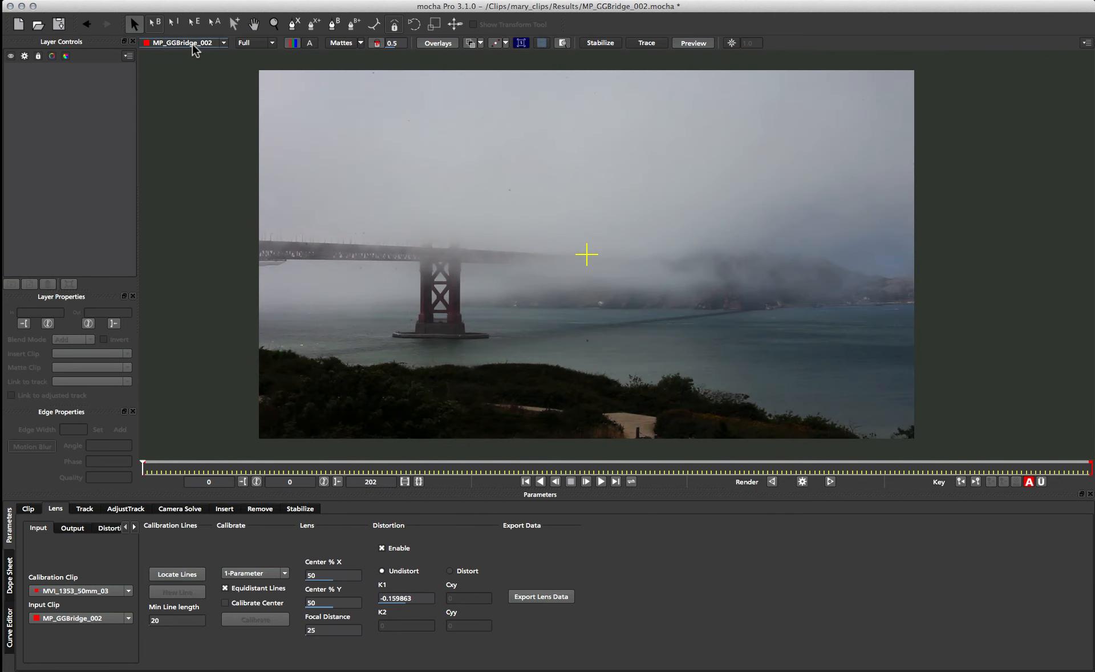
key("z")
left_click(593, 249)
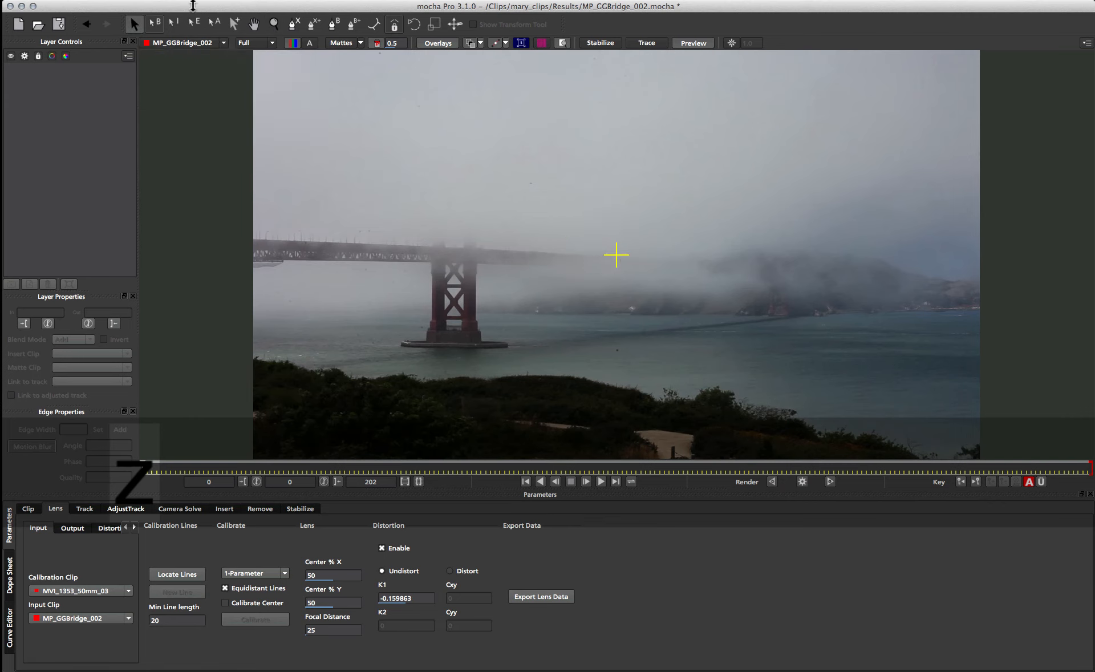
- Compare the Undistort_MP_GGBridge_002 clip with the original MP_GGBridge_002 clip by alternating between them several times
left_click(180, 43)
left_click(176, 104)
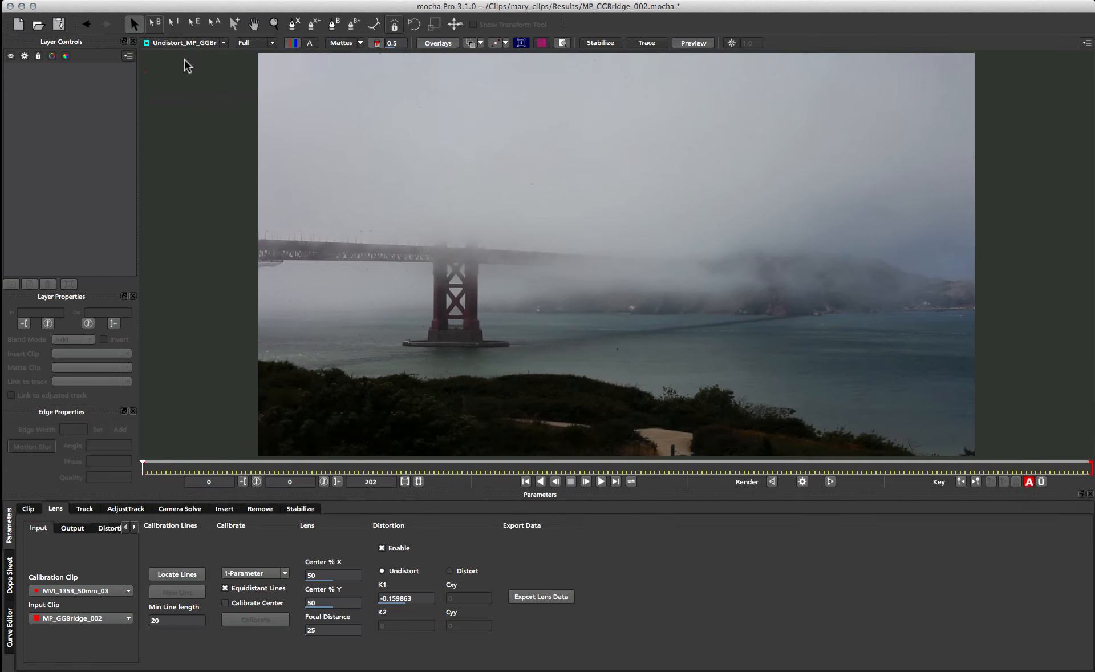
left_click(186, 43)
left_click(184, 52)
left_click(184, 44)
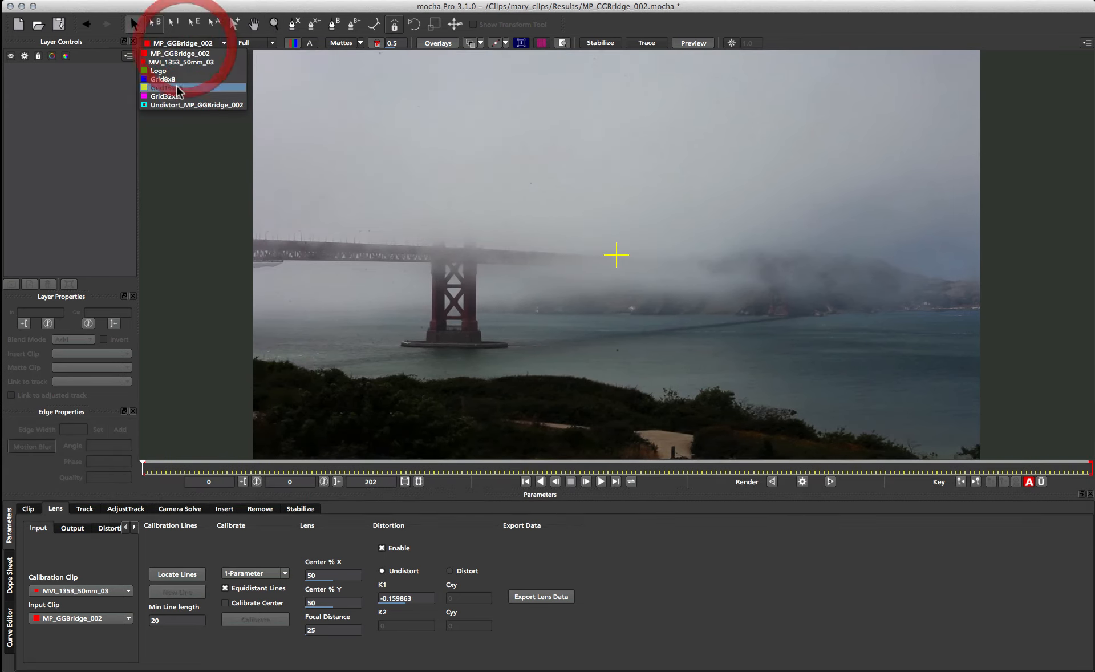
left_click(173, 105)
left_click(185, 43)
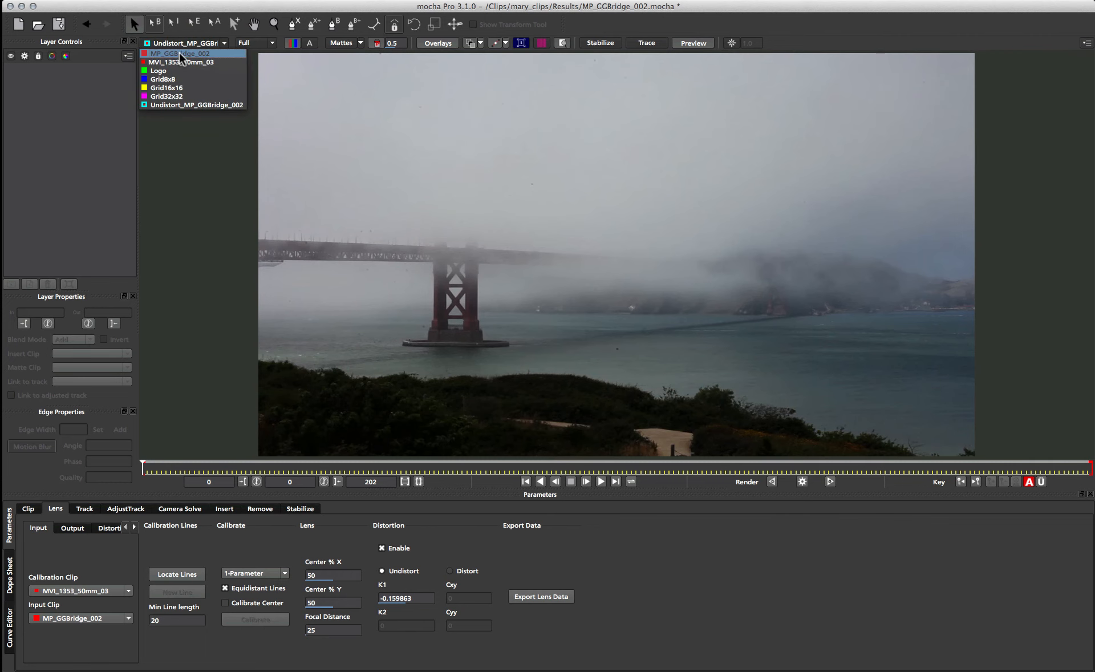
left_click(188, 55)
left_click(185, 43)
left_click(172, 103)
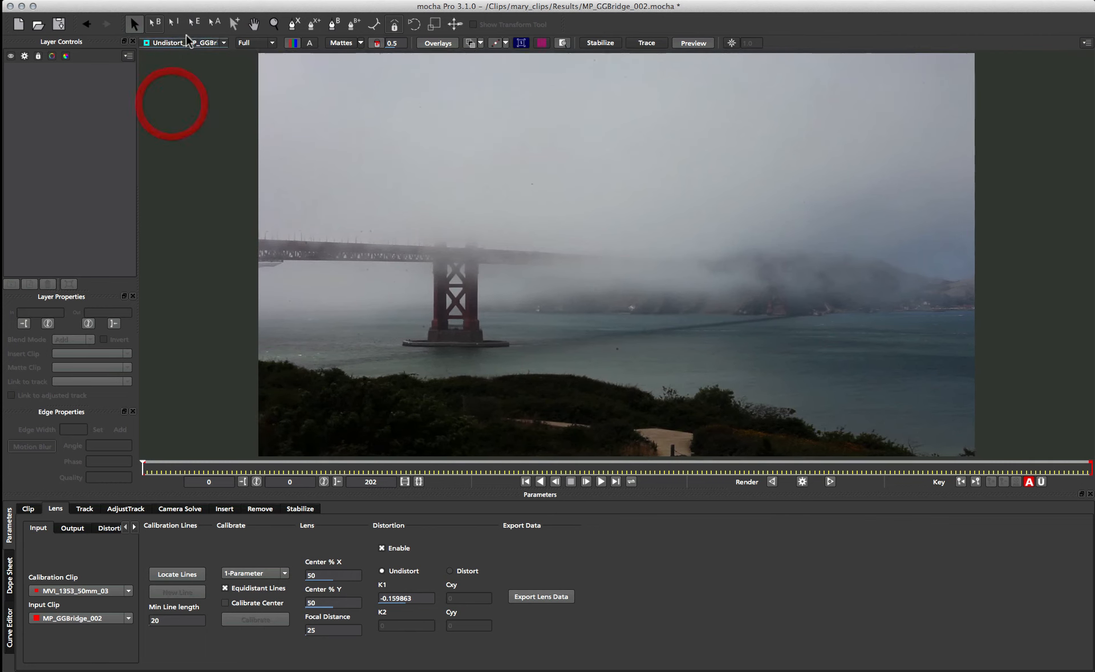
- Review the available export formats for the lens data and cancel the export
left_click(546, 597)
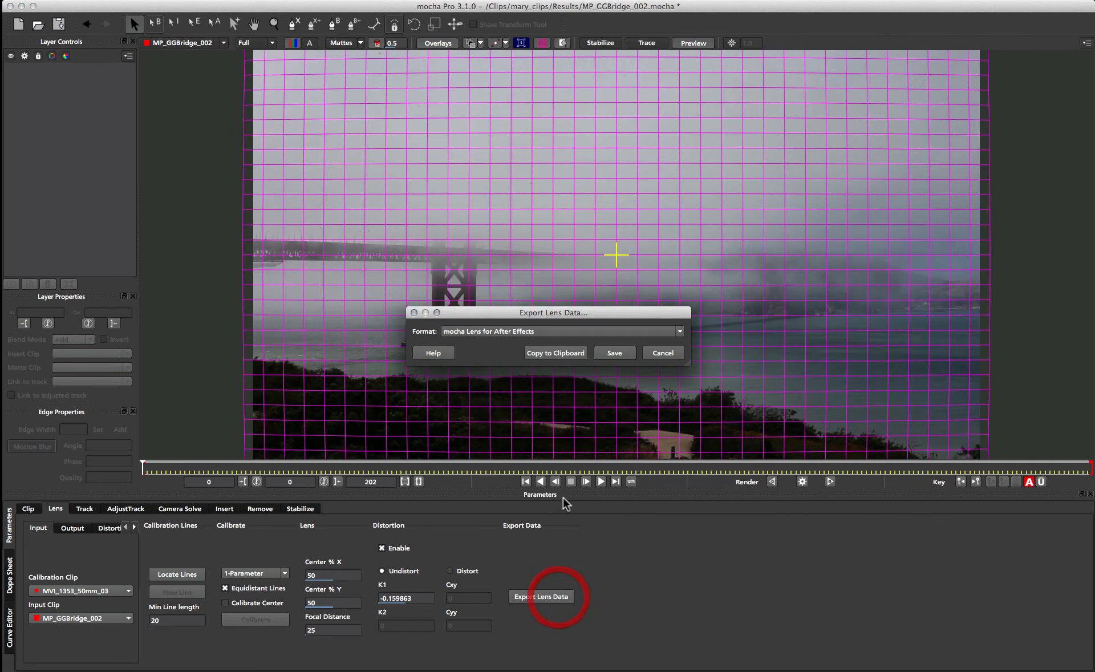
left_click(585, 332)
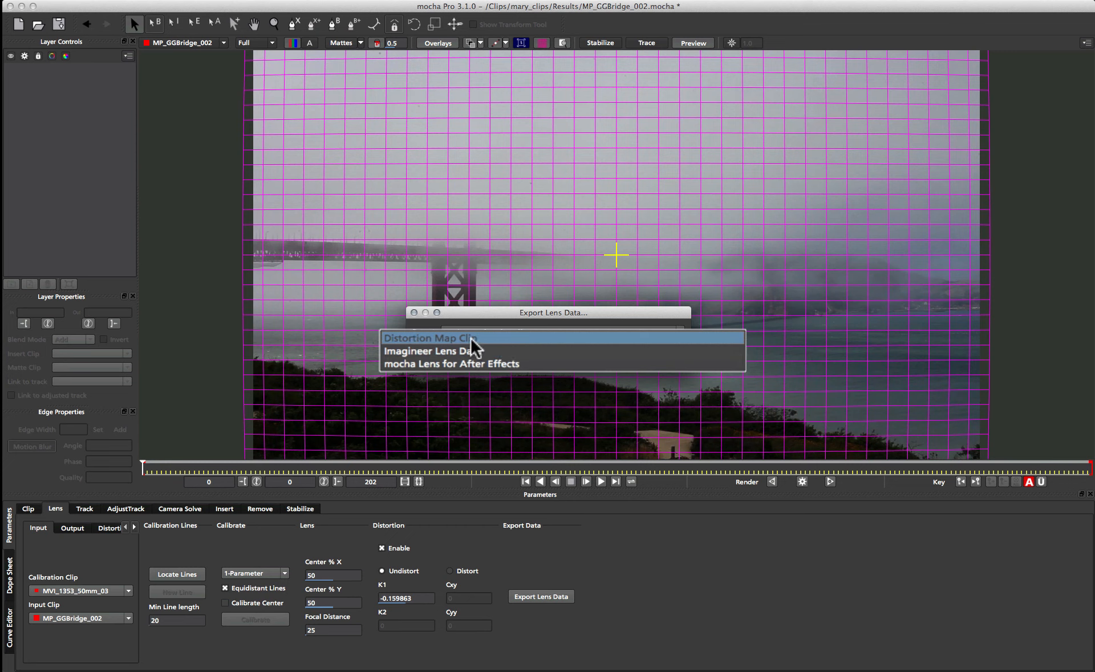
left_click(555, 320)
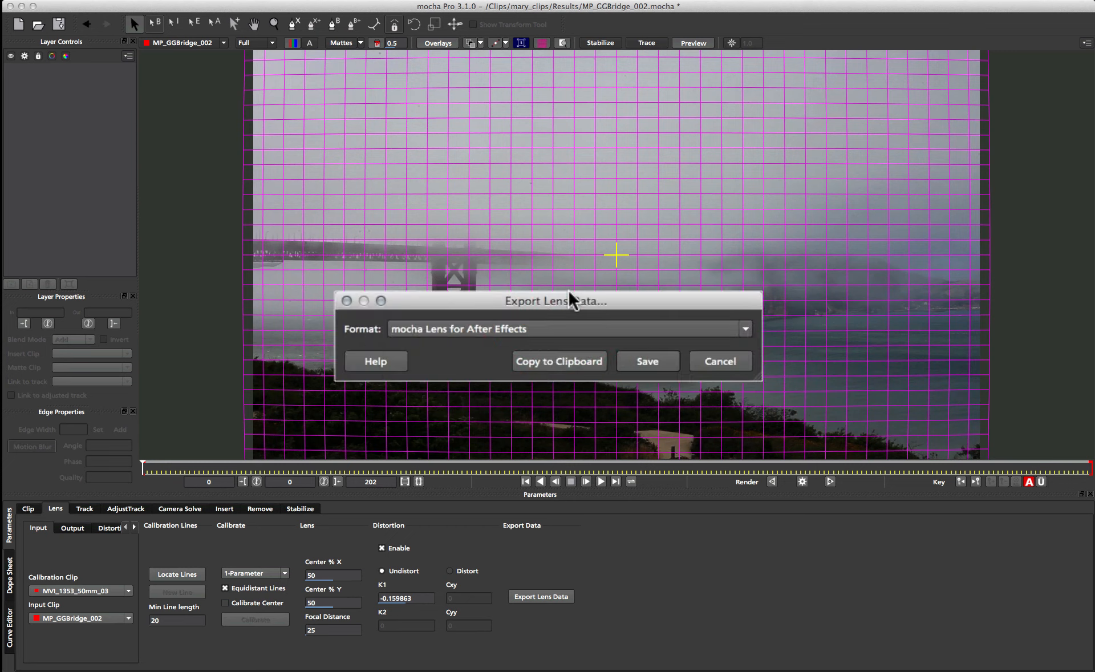
left_click(669, 342)
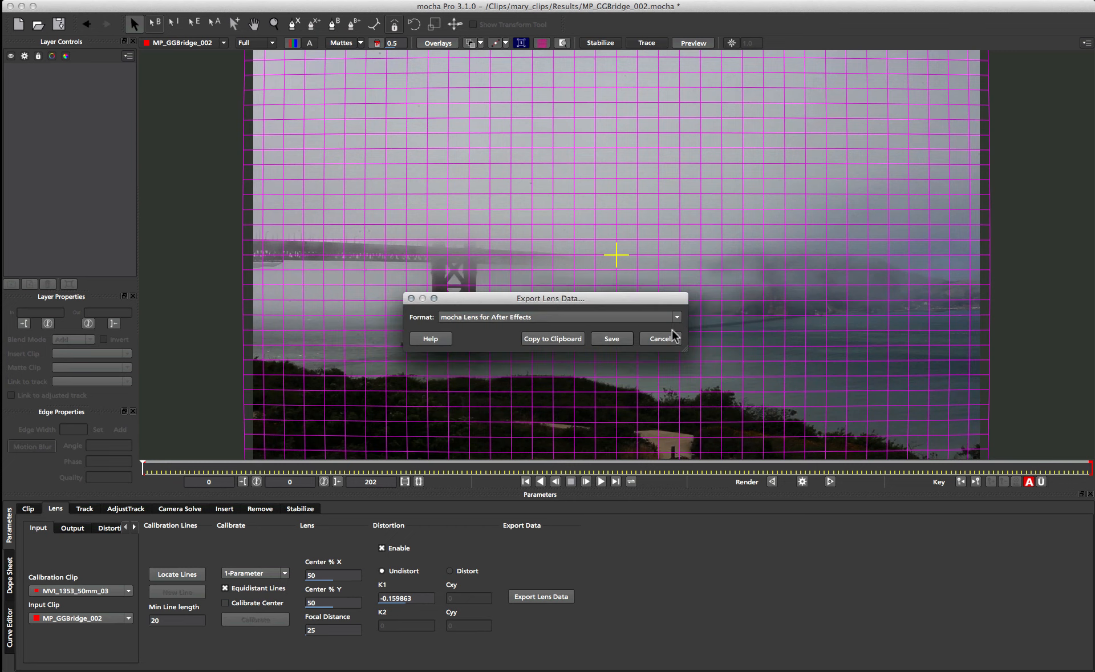